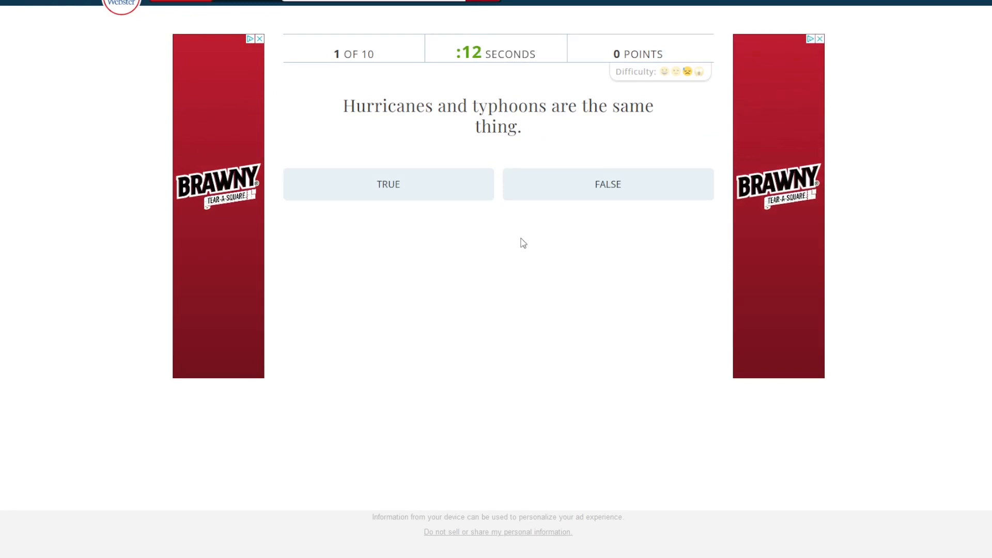
Answer False to the hurricanes and typhoons statement and True to the Hamlet suicide statement, advancing past each question.
{"action": "left_click", "coordinate": [557, 186]}
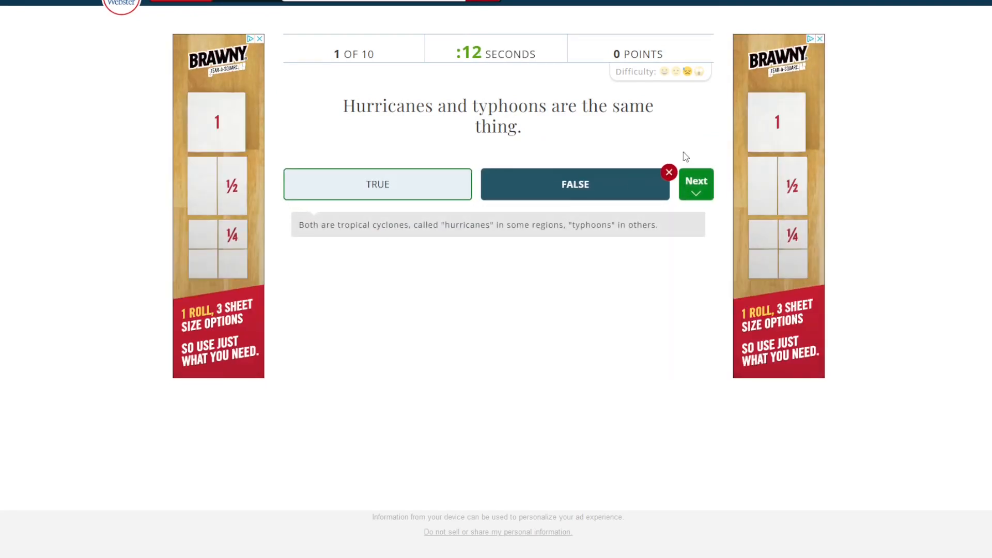
{"action": "left_click", "coordinate": [696, 189]}
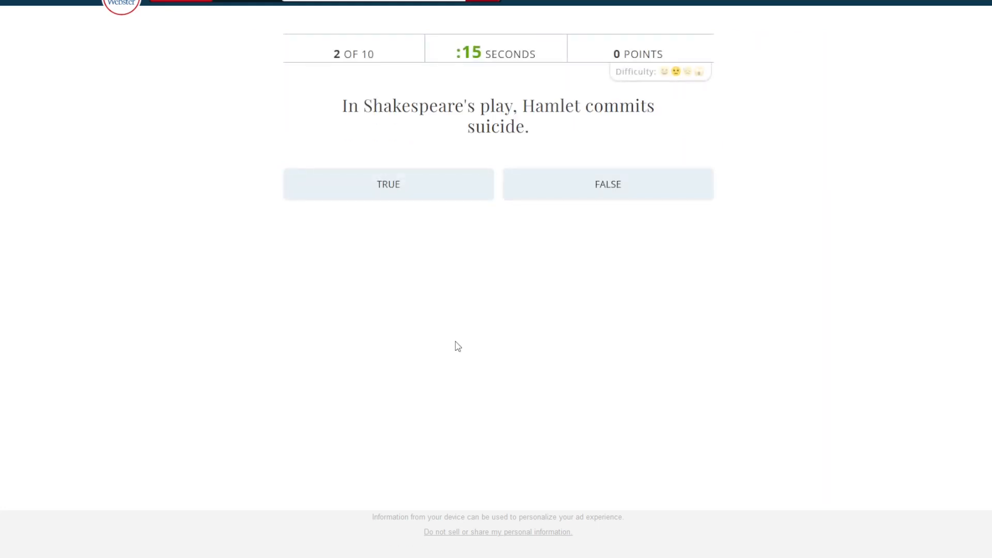
{"action": "left_click", "coordinate": [440, 195]}
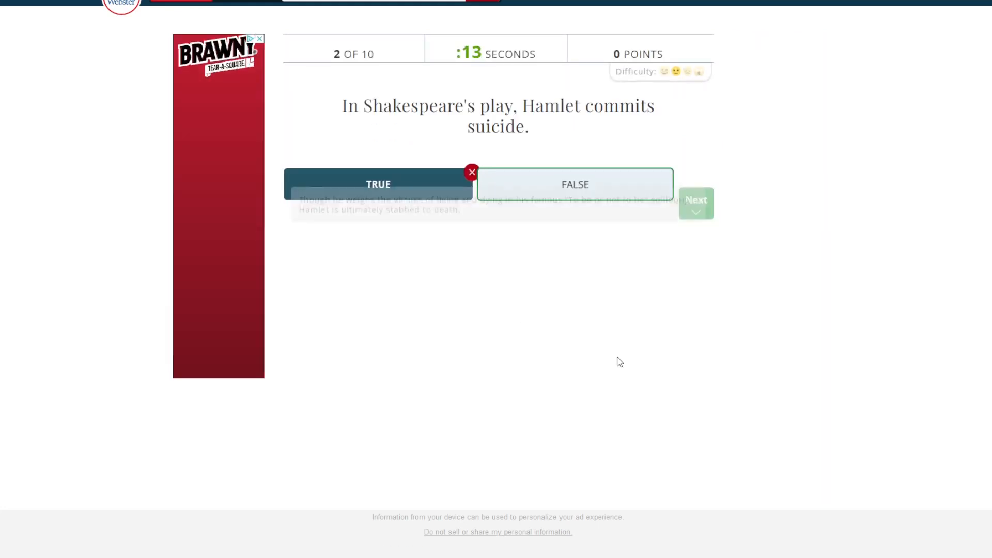
{"action": "left_click", "coordinate": [695, 188]}
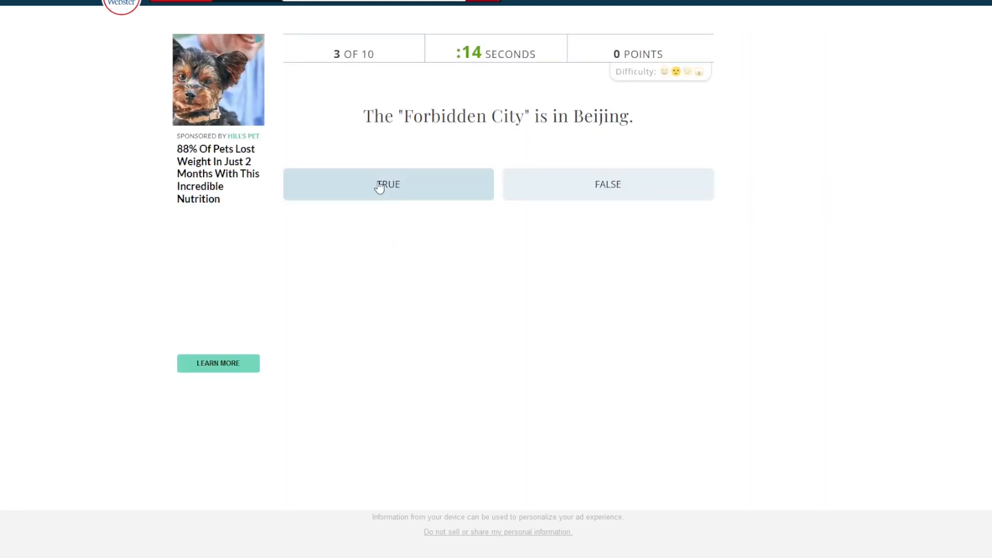
Answer True to the Forbidden City statement and False to the diamond grading "Cost" statement, advancing past each question.
{"action": "left_click", "coordinate": [377, 186]}
{"action": "left_click", "coordinate": [687, 199]}
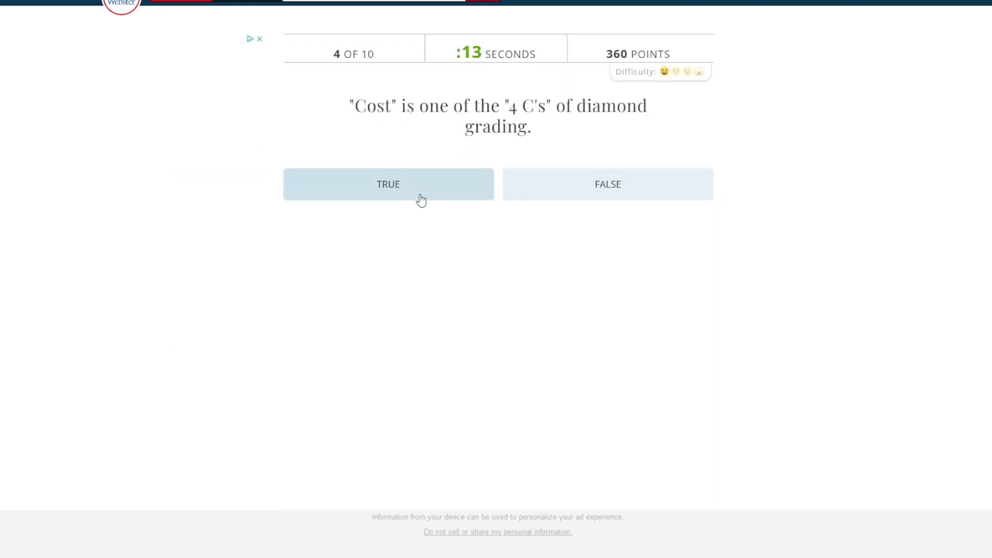
{"action": "left_click", "coordinate": [609, 187]}
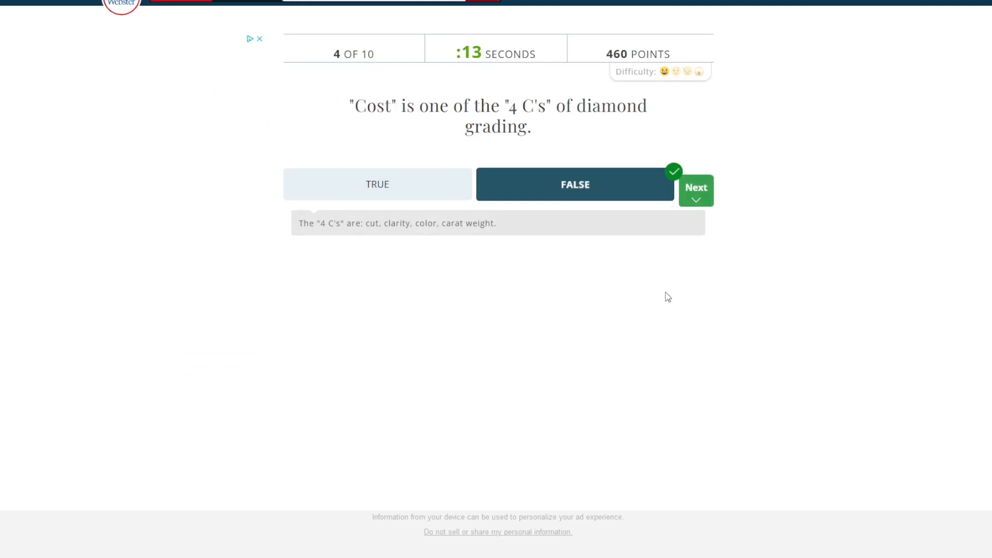
{"action": "left_click", "coordinate": [711, 179]}
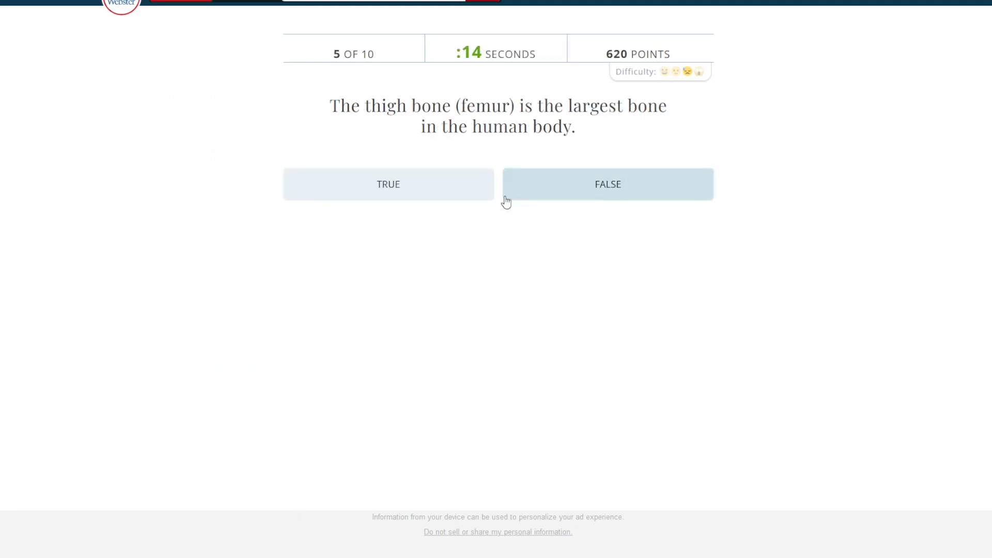
Answer True to the thigh bone statement and False to the risotto statement, advancing past each question.
{"action": "left_click", "coordinate": [468, 189]}
{"action": "left_click", "coordinate": [712, 197]}
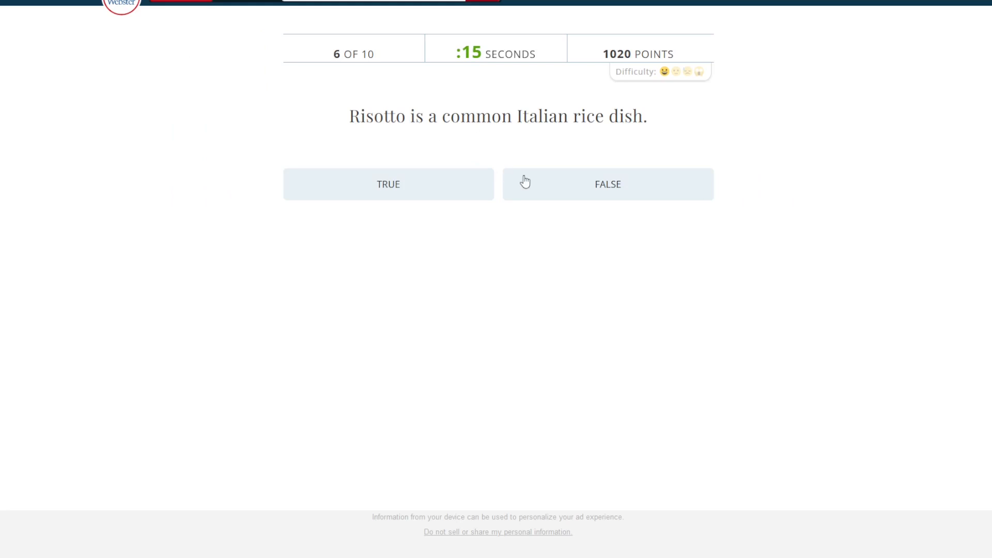
{"action": "left_click", "coordinate": [598, 188]}
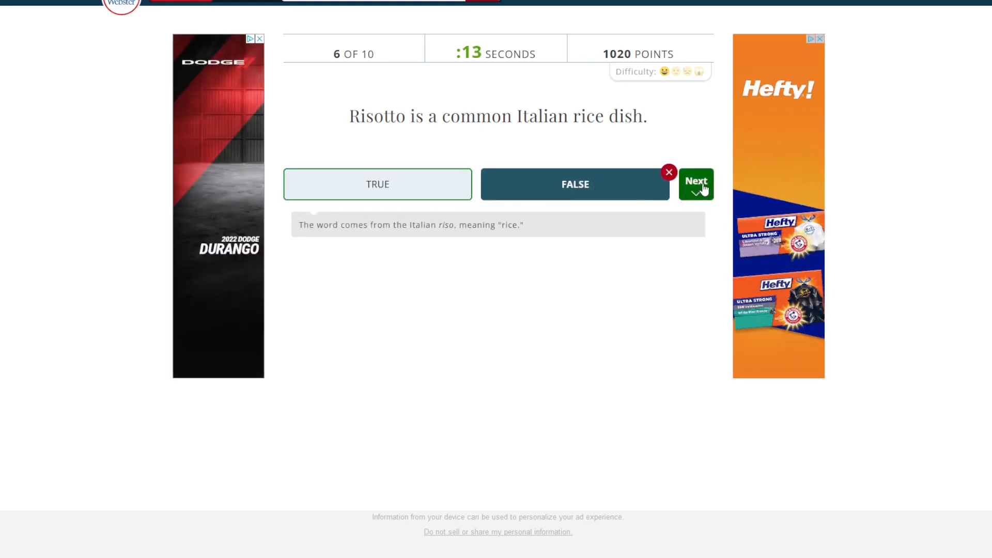
{"action": "left_click", "coordinate": [700, 193]}
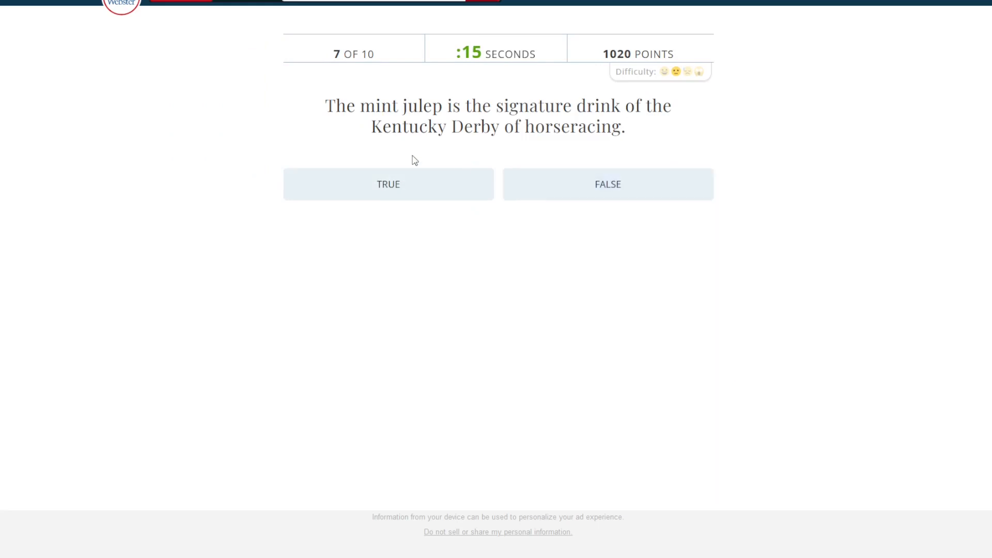
Answer True to the mint julep statement and False to the Godfather: Part II statement, advancing past each question.
{"action": "left_click", "coordinate": [409, 185]}
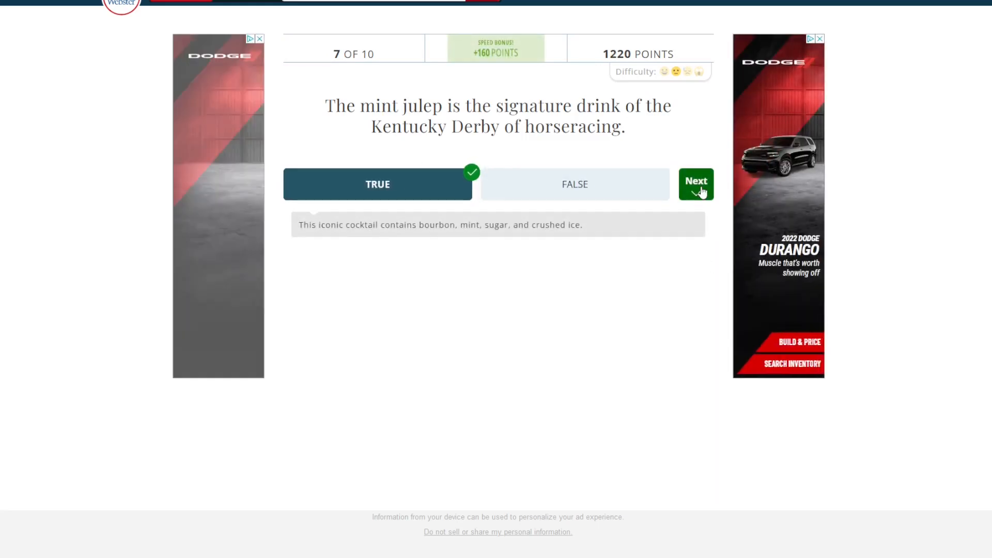
{"action": "left_click", "coordinate": [701, 192]}
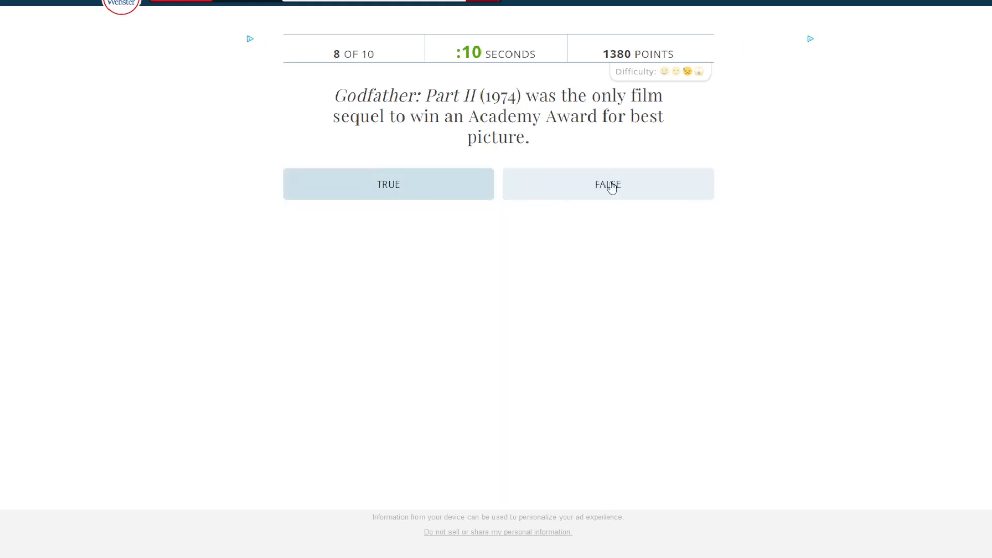
{"action": "left_click", "coordinate": [577, 185]}
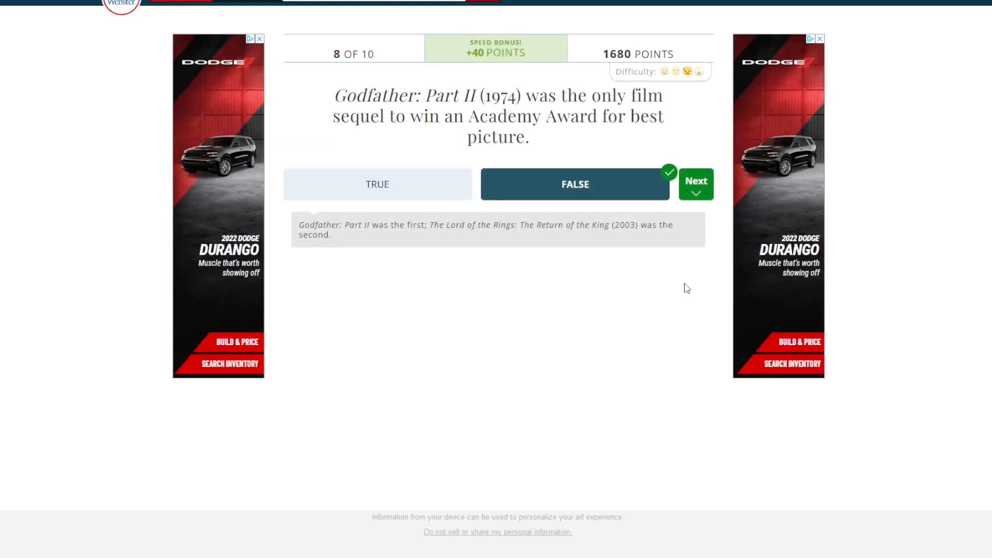
{"action": "left_click_drag", "start_coordinate": [446, 226], "coordinate": [621, 235]}
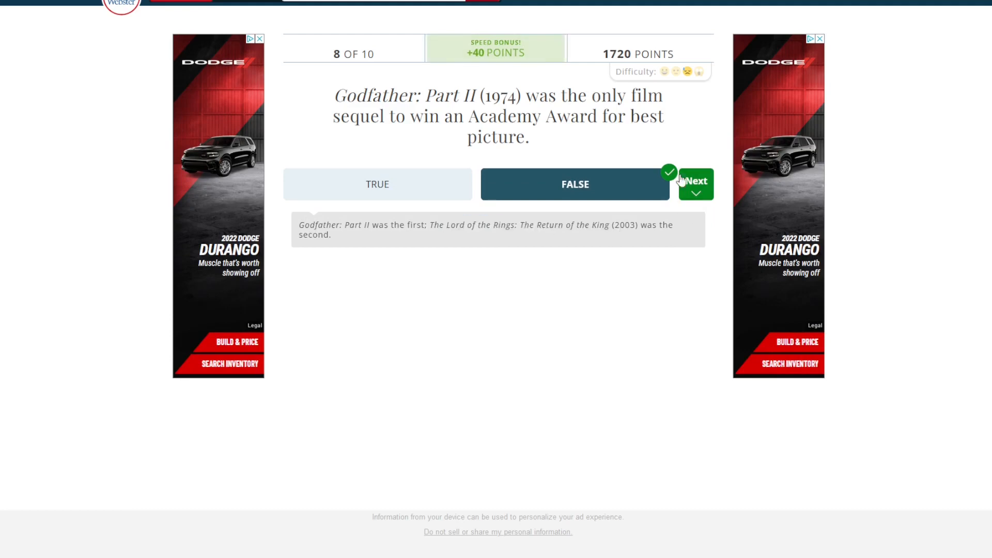
{"action": "left_click", "coordinate": [695, 199]}
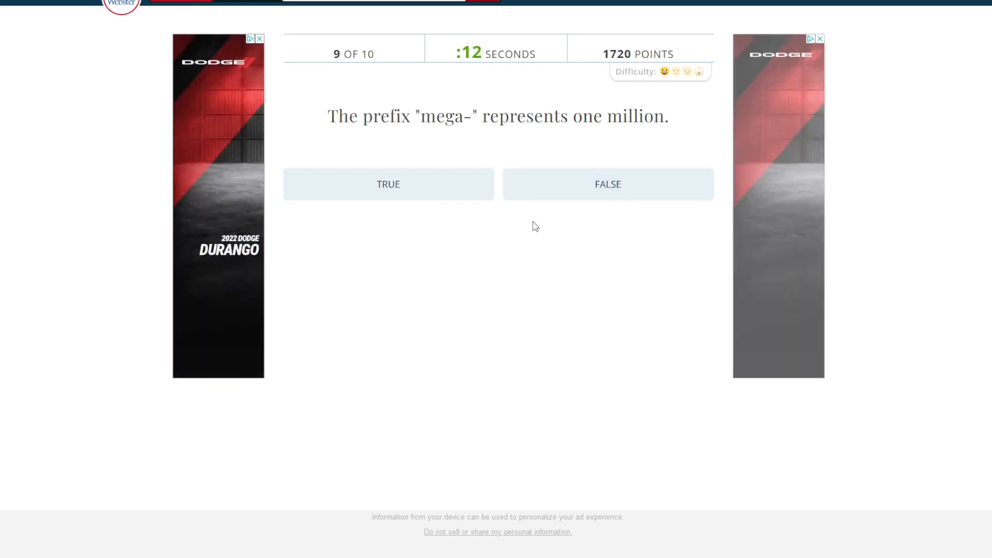
Answer True to the "mega-" prefix statement and False to the first man in space statement, and open the quiz results.
{"action": "left_click", "coordinate": [404, 190]}
{"action": "left_click", "coordinate": [698, 185]}
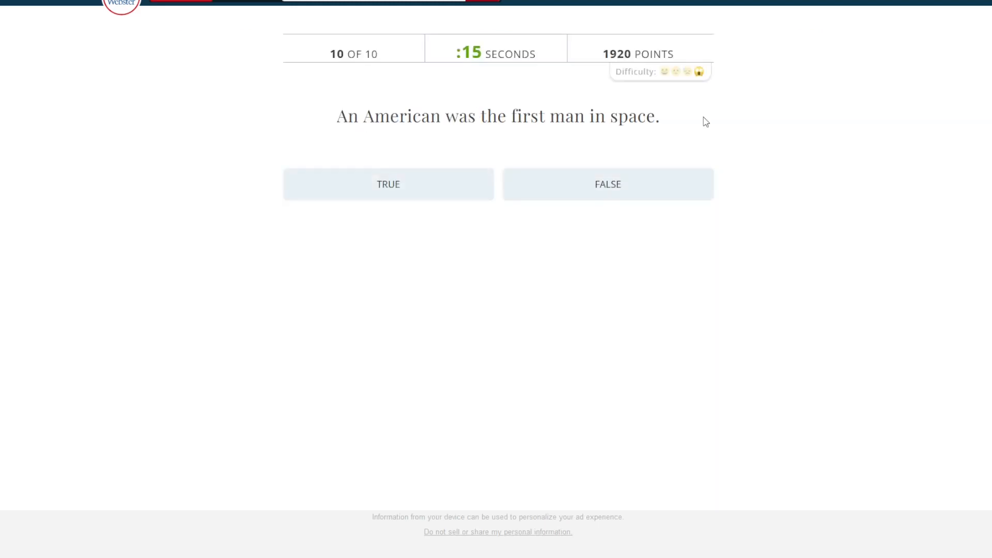
{"action": "left_click", "coordinate": [641, 192]}
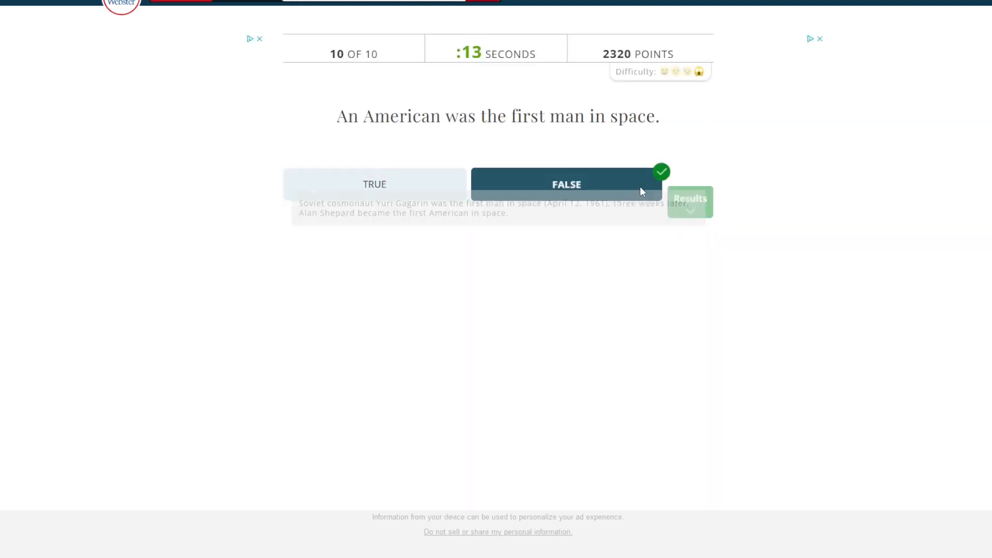
{"action": "left_click", "coordinate": [691, 192]}
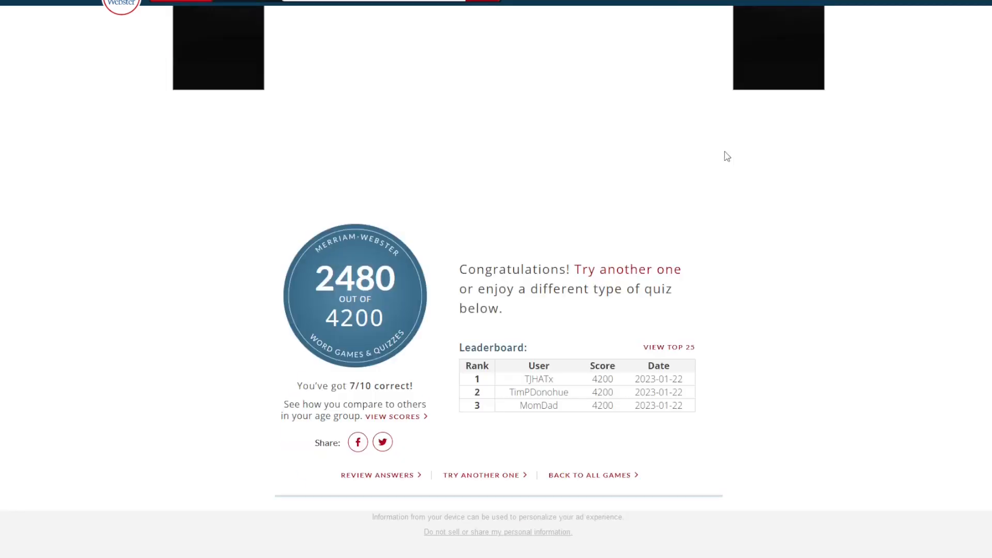
{"action": "scroll", "coordinate": [737, 340], "scroll_direction": "down", "scroll_amount": 1}
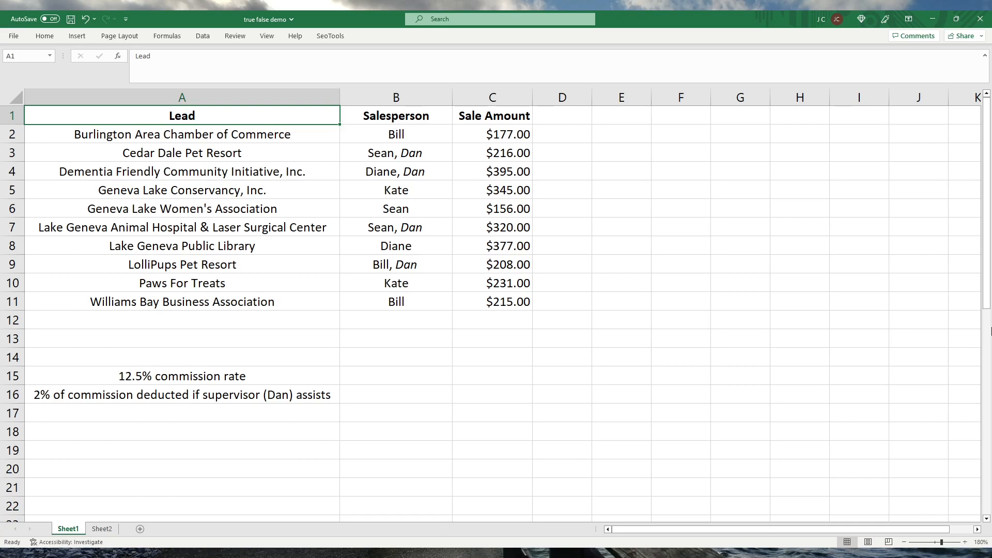
In the Excel workbook, enter the formula =True() in D16 and a FALSE formula in D17.
{"action": "left_click", "coordinate": [554, 392]}
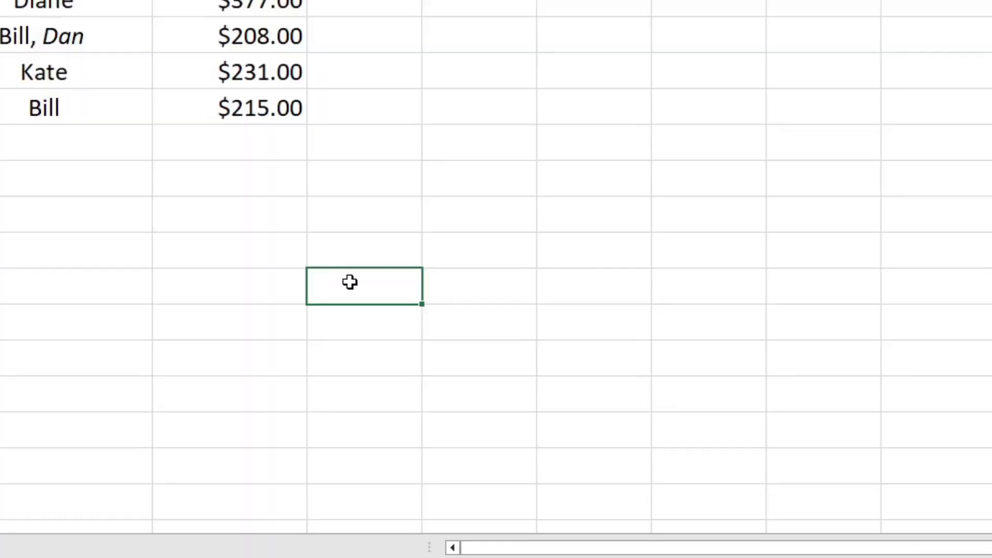
{"action": "type", "text": "=True()"}
{"action": "key", "text": "Return"}
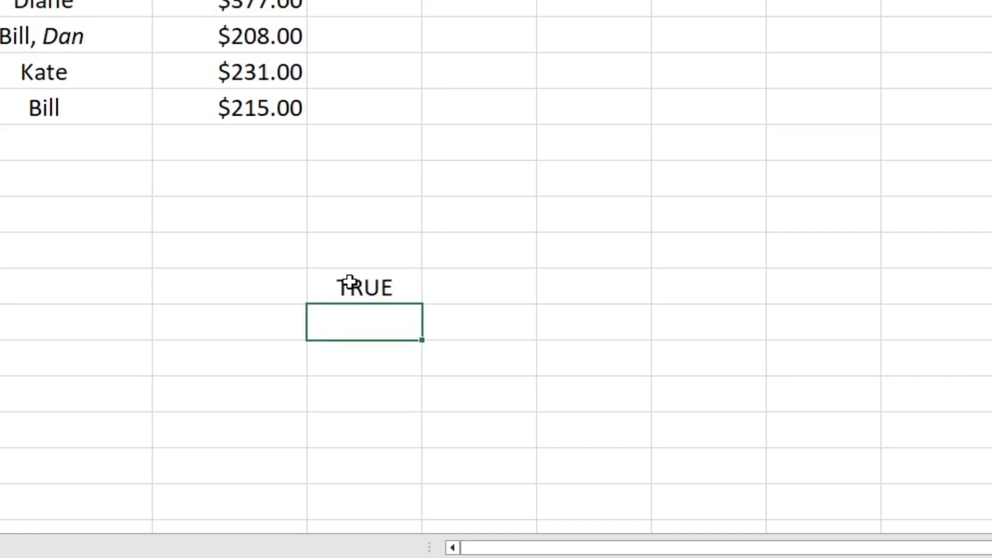
{"action": "type", "text": "=false"}
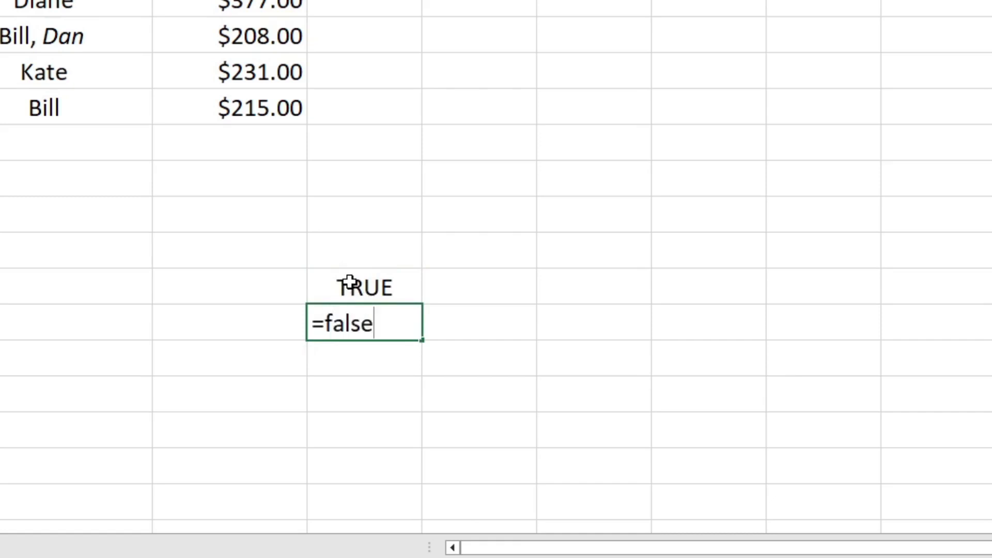
{"action": "key", "text": "Return"}
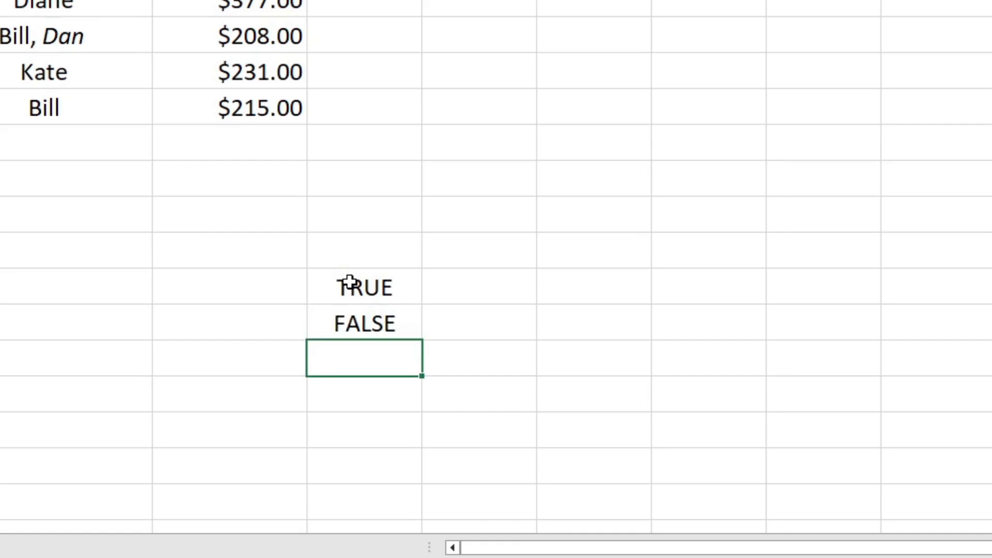
Enter an OR formula in E16 with the arguments TRUE and FALSE.
{"action": "key", "text": "Up"}
{"action": "key", "text": "Up"}
{"action": "key", "text": "Right"}
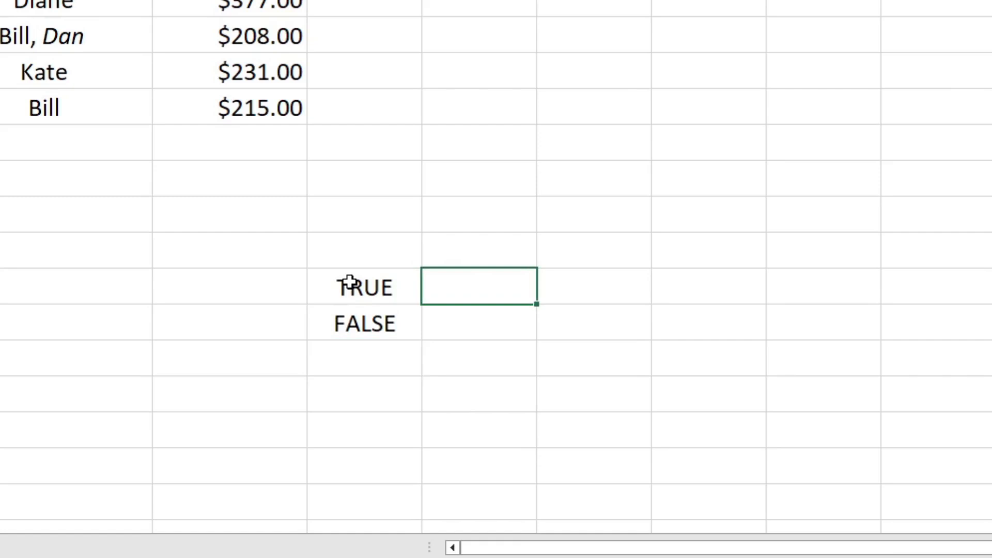
{"action": "type", "text": "=or(Tr"}
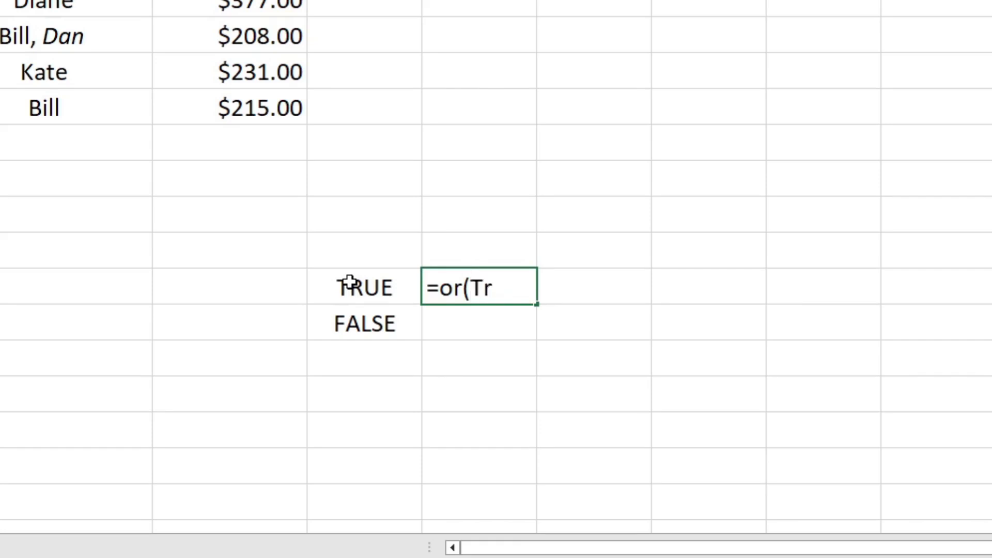
{"action": "key", "text": "BackSpace"}
{"action": "type", "text": "RUE,false"}
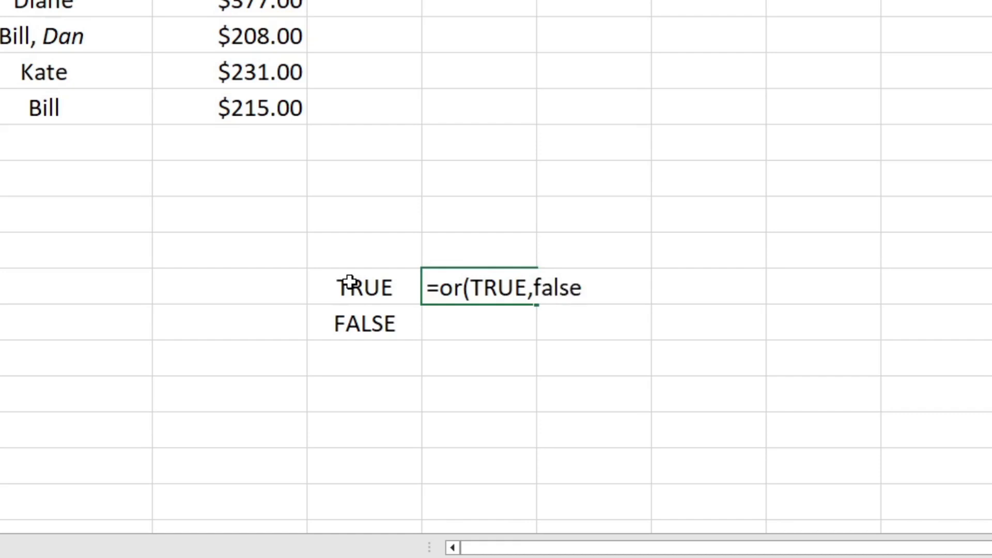
{"action": "key", "text": "Tab"}
{"action": "type", "text": ")"}
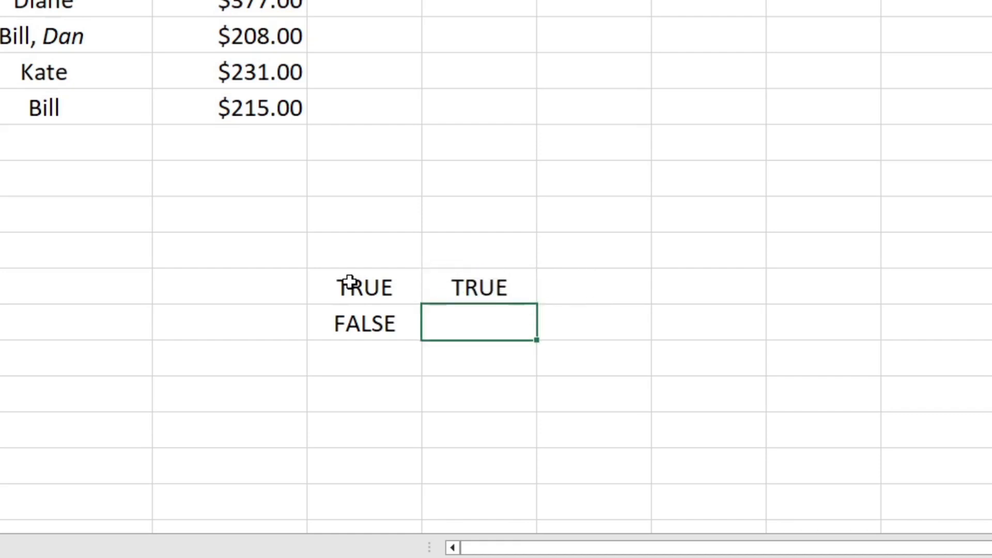
{"action": "key", "text": "Return"}
Enter an AND formula in E17 with the arguments TRUE and FALSE.
{"action": "type", "text": "=and("}
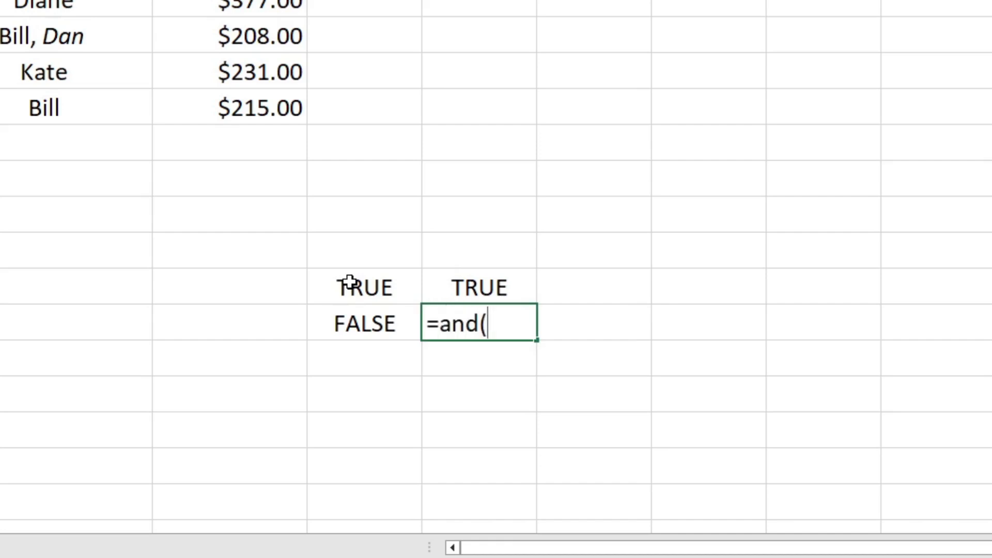
{"action": "type", "text": "True"}
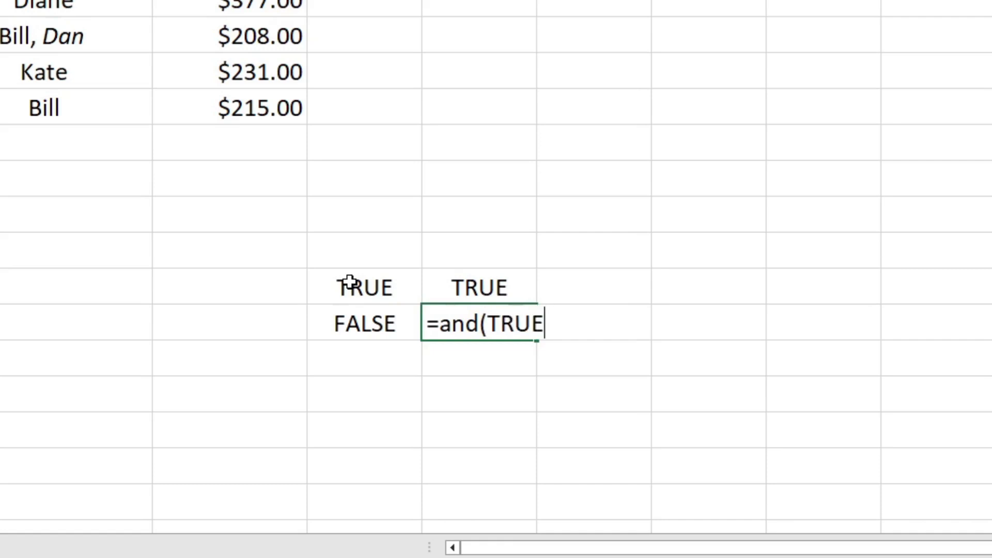
{"action": "type", "text": ",false)"}
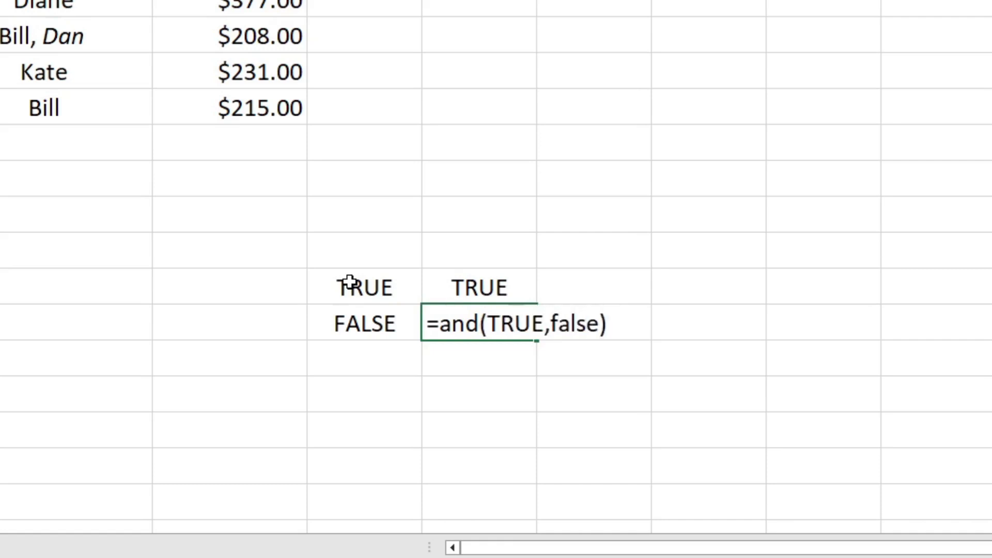
{"action": "key", "text": "Return"}
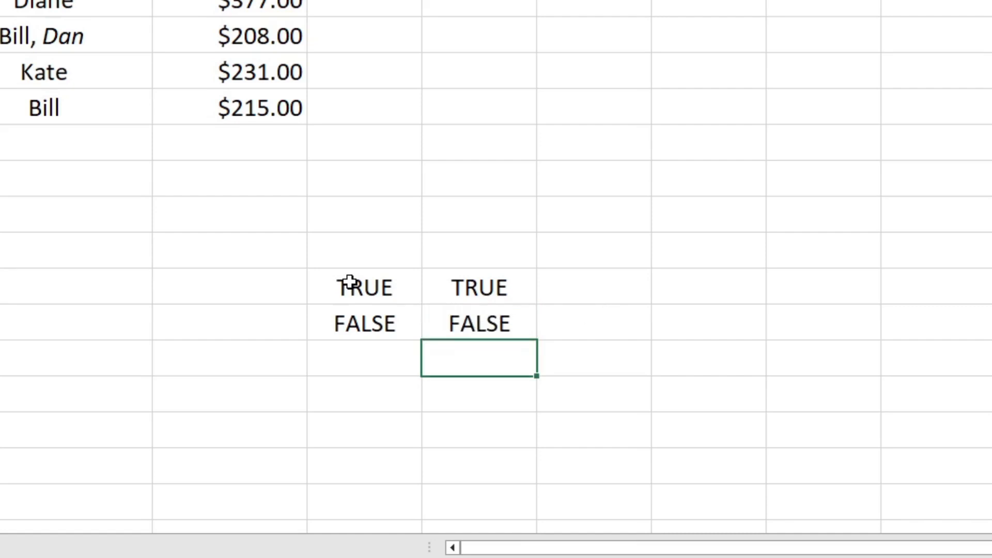
Clear the OR and AND formulas from E16 and E17.
{"action": "key", "text": "Up"}
{"action": "key", "text": "Up"}
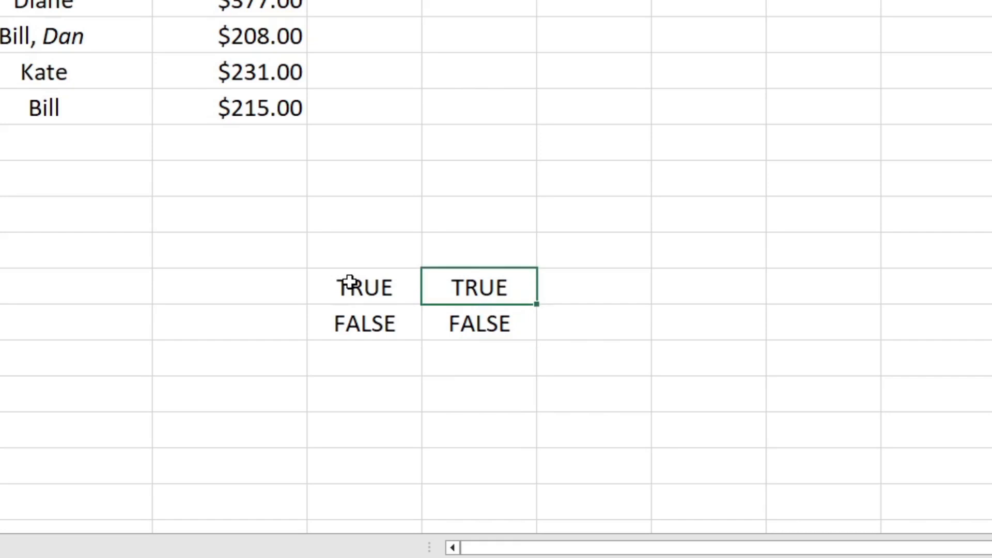
{"action": "key", "text": "Delete"}
{"action": "key", "text": "Down"}
{"action": "key", "text": "Delete"}
Enter a formula in E16 that multiplies the TRUE value in D16 by 1.
{"action": "key", "text": "Up"}
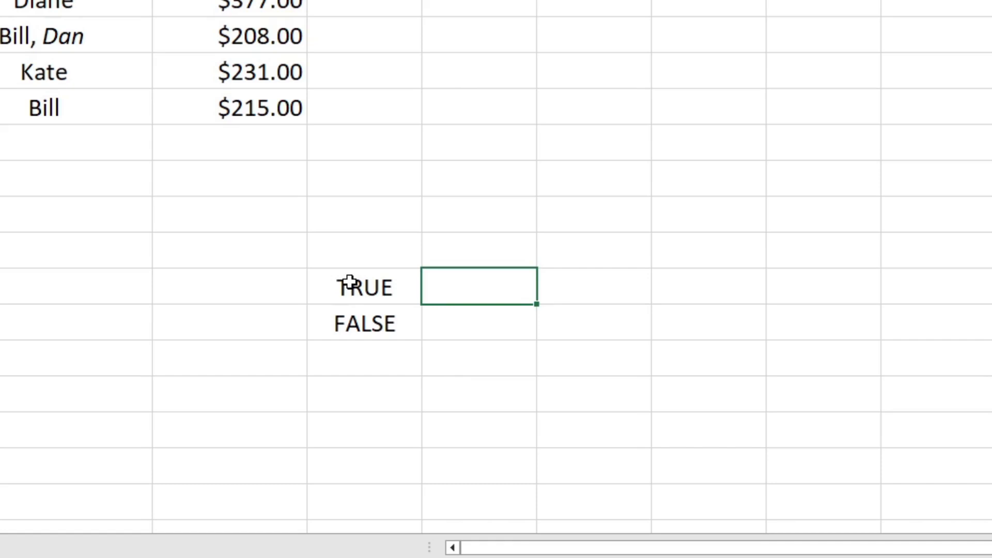
{"action": "type", "text": "="}
{"action": "left_click", "coordinate": [350, 281]}
{"action": "type", "text": "*1"}
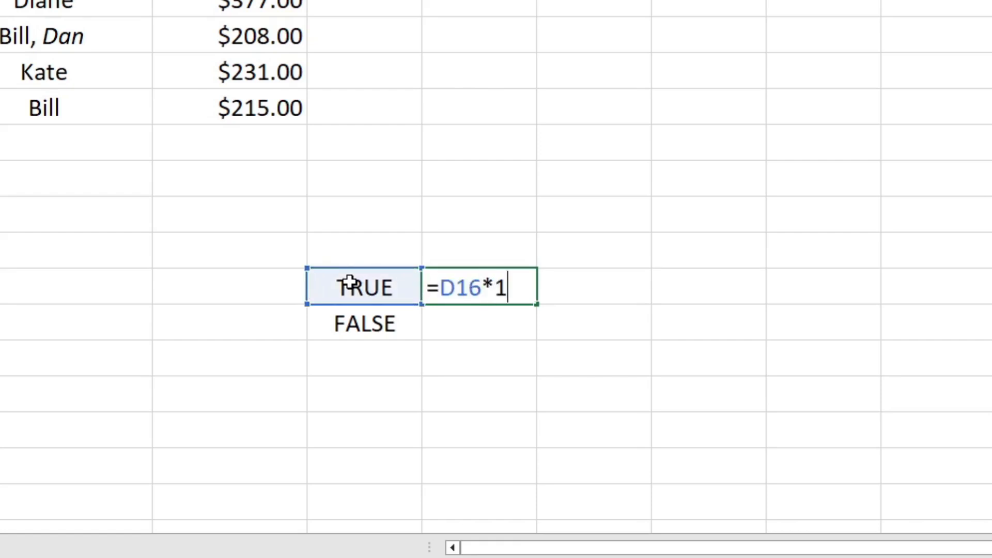
{"action": "key", "text": "Return"}
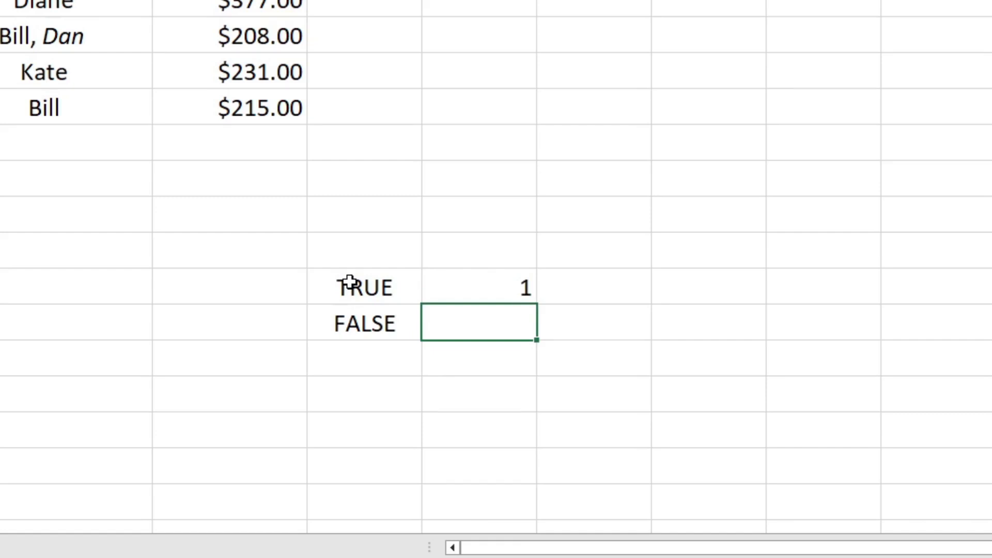
Enter a formula in E17 that multiplies the FALSE value in D17 by 1.
{"action": "type", "text": "="}
{"action": "key", "text": "Left"}
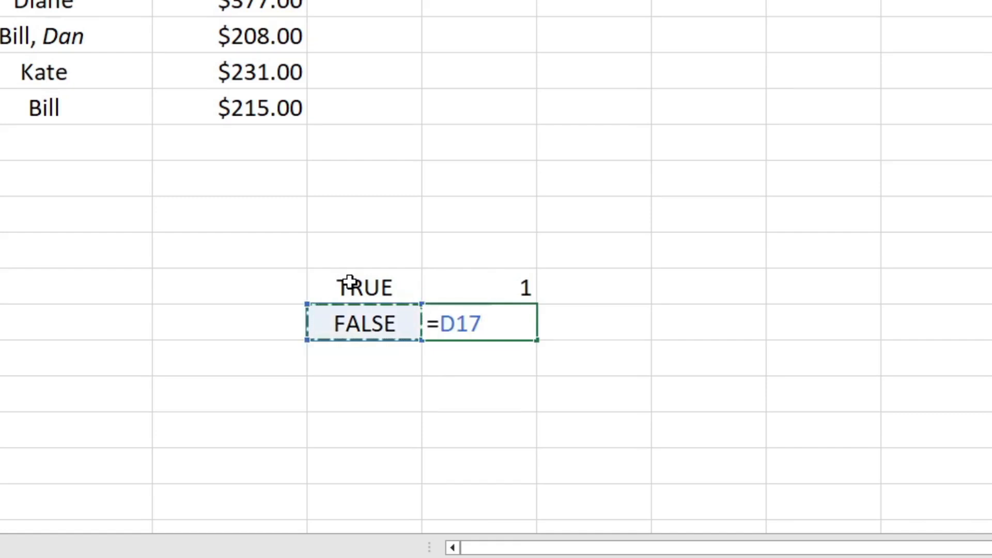
{"action": "type", "text": "*1"}
{"action": "key", "text": "Return"}
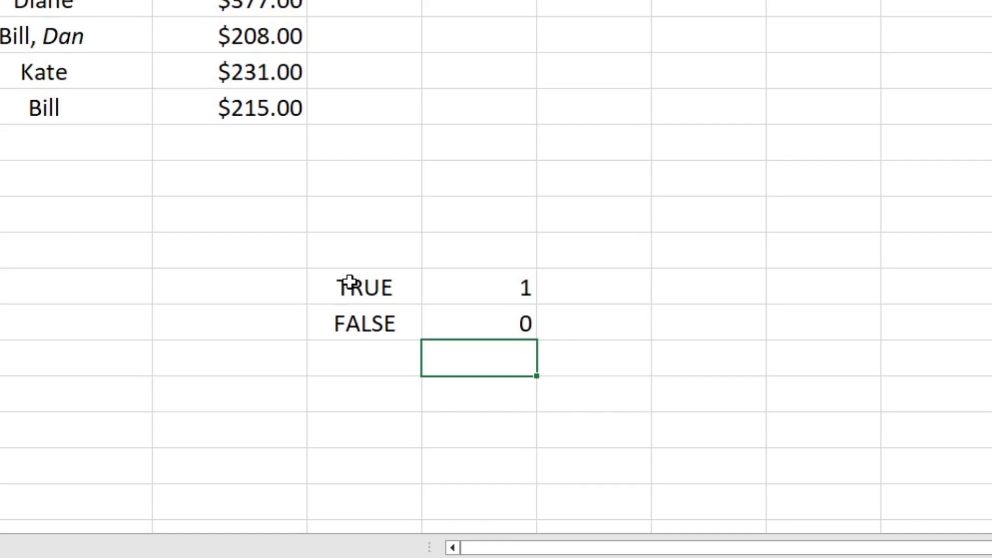
Enter a formula in F16 that multiplies 41 by the TRUE value in D16.
{"action": "key", "text": "Up"}
{"action": "key", "text": "Right"}
{"action": "key", "text": "Right"}
{"action": "key", "text": "Up"}
{"action": "key", "text": "Left"}
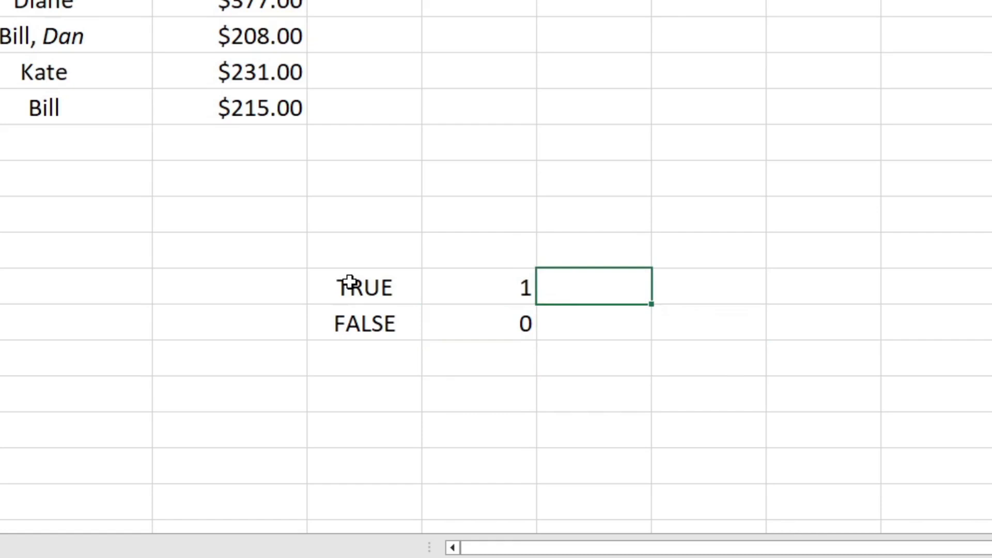
{"action": "type", "text": "=41*"}
{"action": "key", "text": "Left"}
{"action": "key", "text": "Left"}
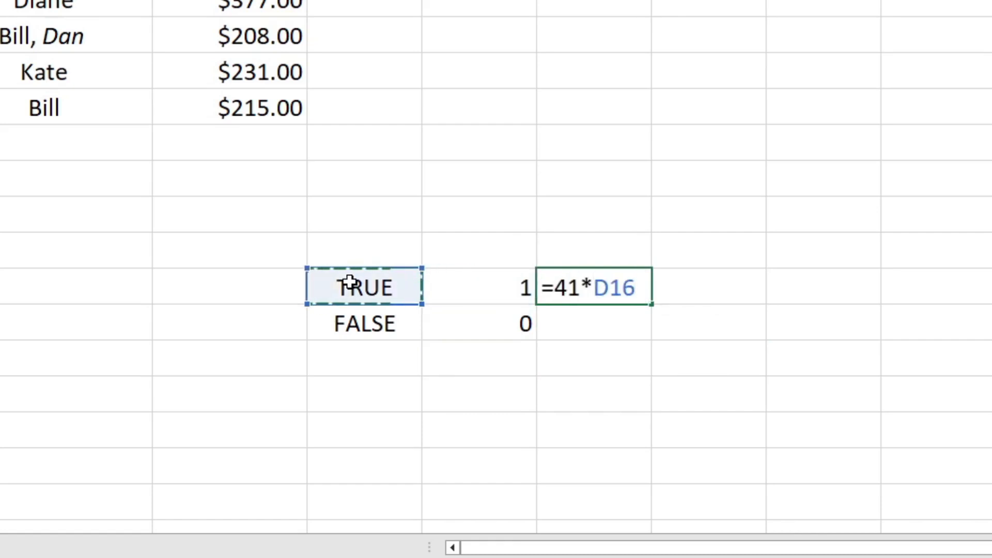
{"action": "key", "text": "Return"}
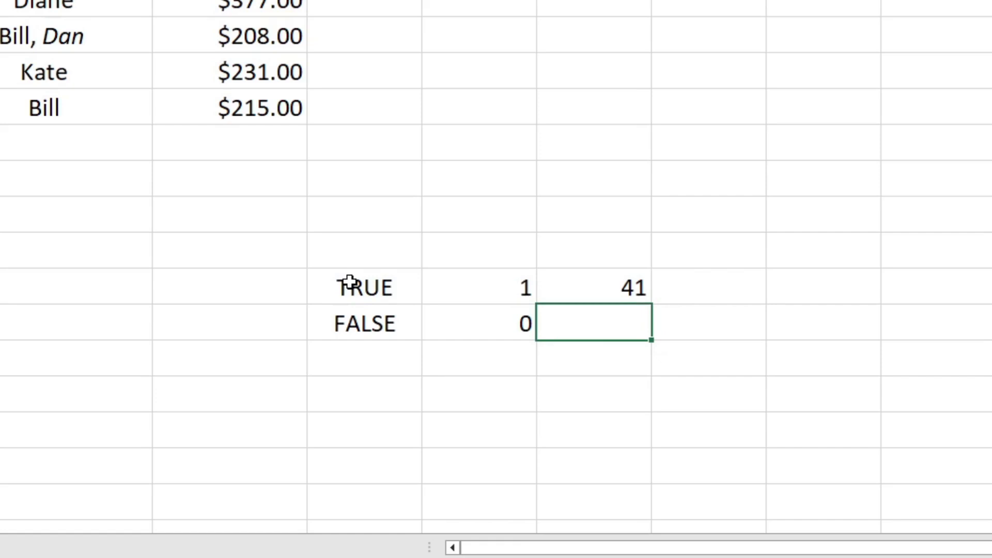
Enter a formula in F17 that multiplies 41 by the FALSE value in D17.
{"action": "type", "text": "=41*"}
{"action": "key", "text": "Left"}
{"action": "key", "text": "Left"}
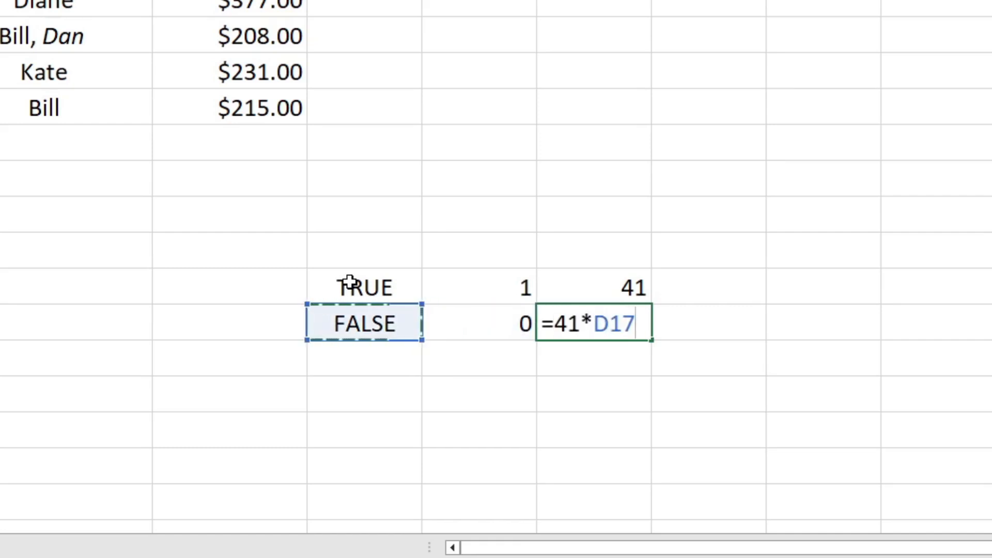
{"action": "key", "text": "Return"}
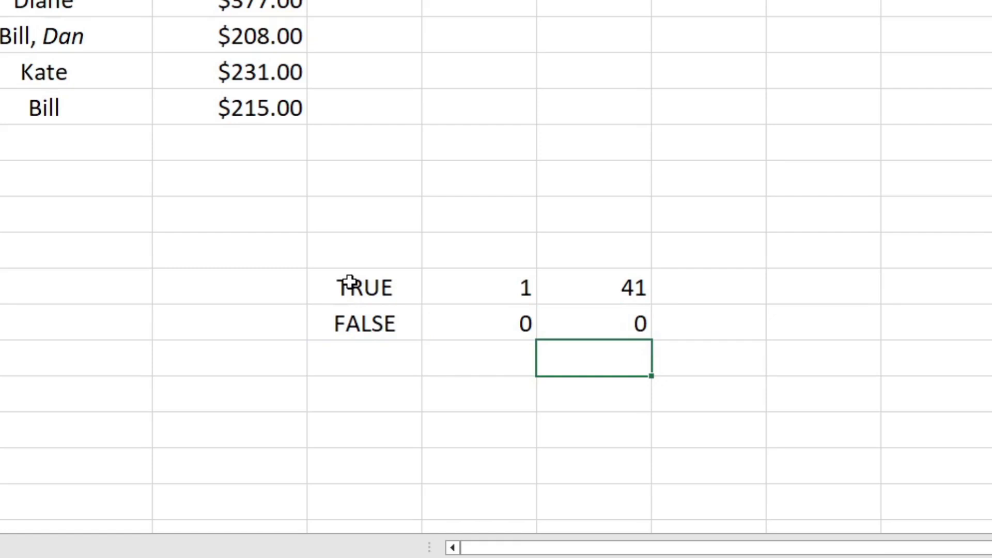
Enter the four salespeople's first names, without the supervisor, as column headers in D1 through G1.
{"action": "key", "text": "Up"}
{"action": "key", "text": "Up"}
{"action": "key", "text": "Up"}
{"action": "key", "text": "Up"}
{"action": "key", "text": "Up"}
{"action": "key", "text": "Up"}
{"action": "key", "text": "Up"}
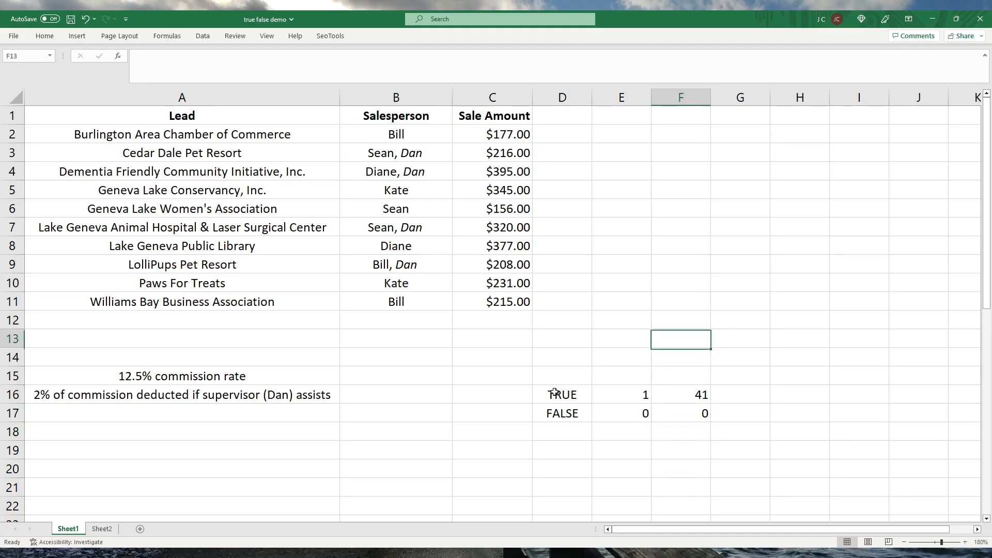
{"action": "key", "text": "Left"}
{"action": "key", "text": "Left"}
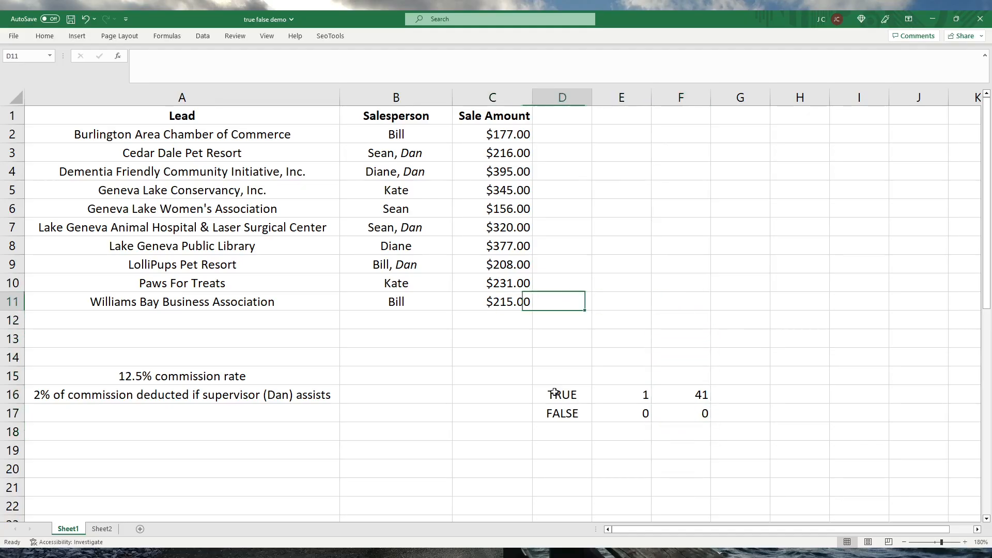
{"action": "key", "text": "Left"}
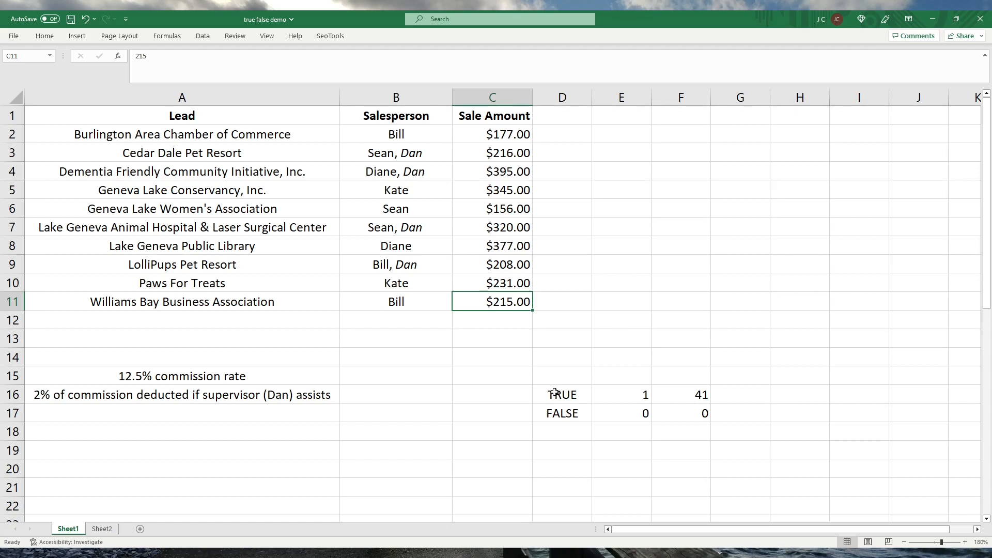
{"action": "key", "text": "Up"}
{"action": "key", "text": "Up"}
{"action": "key", "text": "Up"}
{"action": "key", "text": "Up"}
{"action": "key", "text": "Up"}
{"action": "key", "text": "Up"}
{"action": "key", "text": "Up"}
{"action": "key", "text": "Up"}
{"action": "key", "text": "Up"}
{"action": "key", "text": "Up"}
{"action": "key", "text": "Right"}
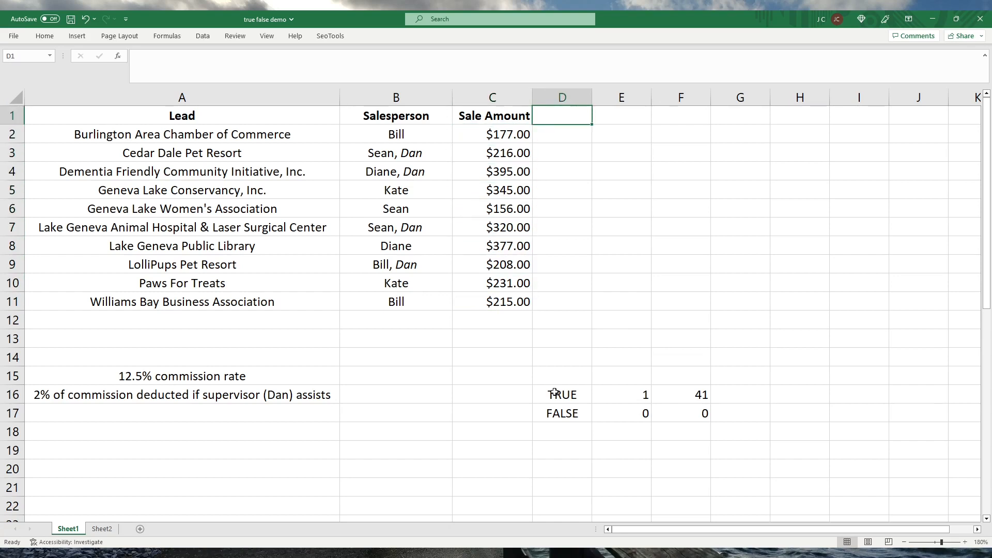
{"action": "type", "text": "Bill"}
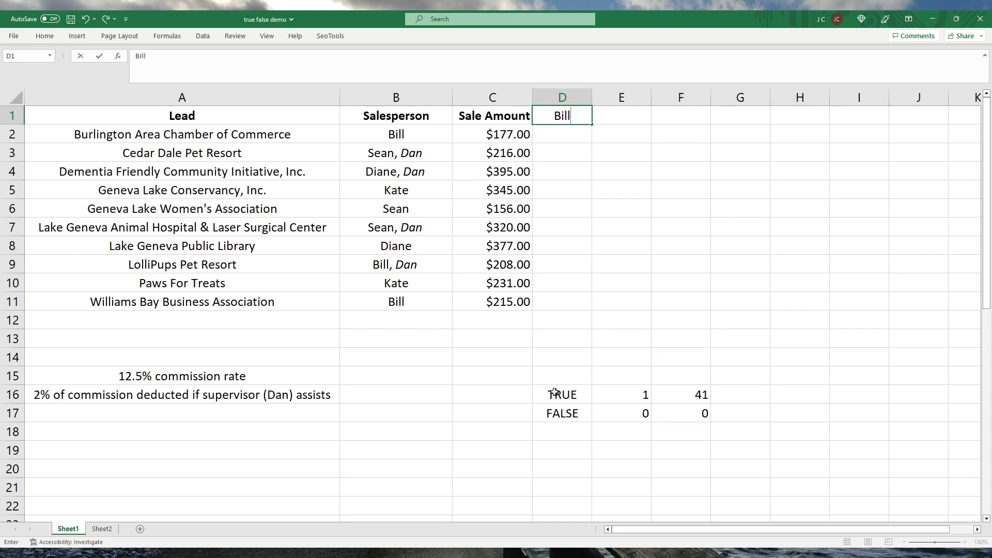
{"action": "key", "text": "Tab"}
{"action": "type", "text": "Sean"}
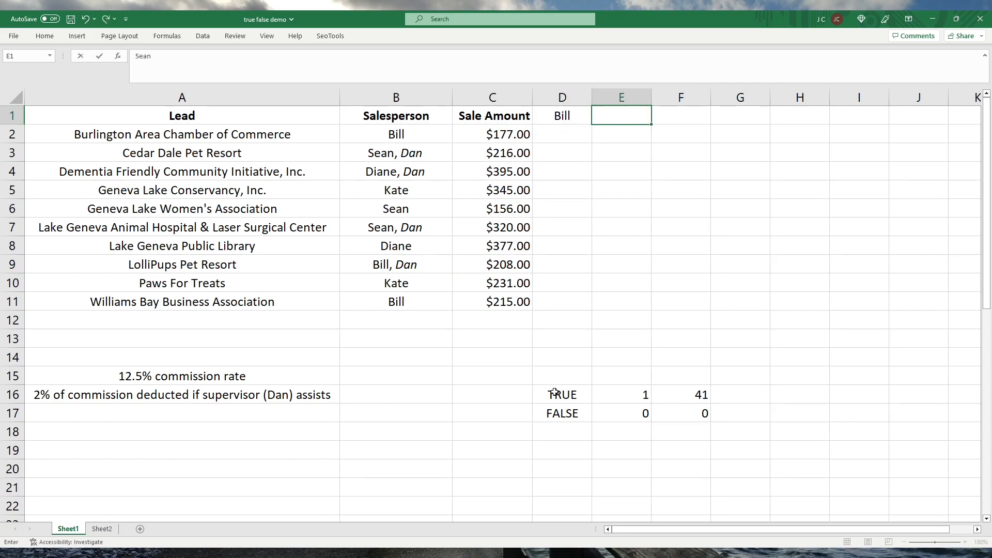
{"action": "key", "text": "Tab"}
{"action": "type", "text": "Kate"}
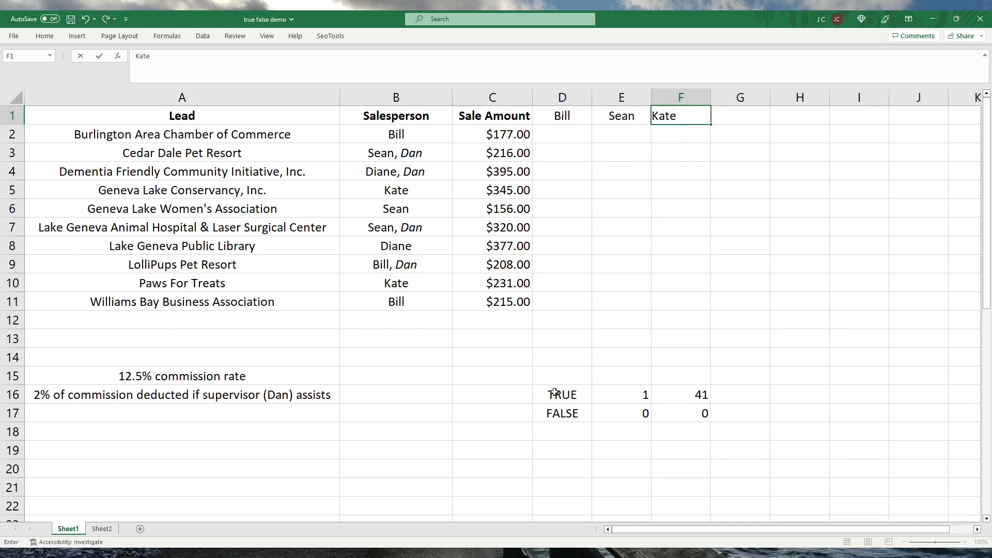
{"action": "key", "text": "Tab"}
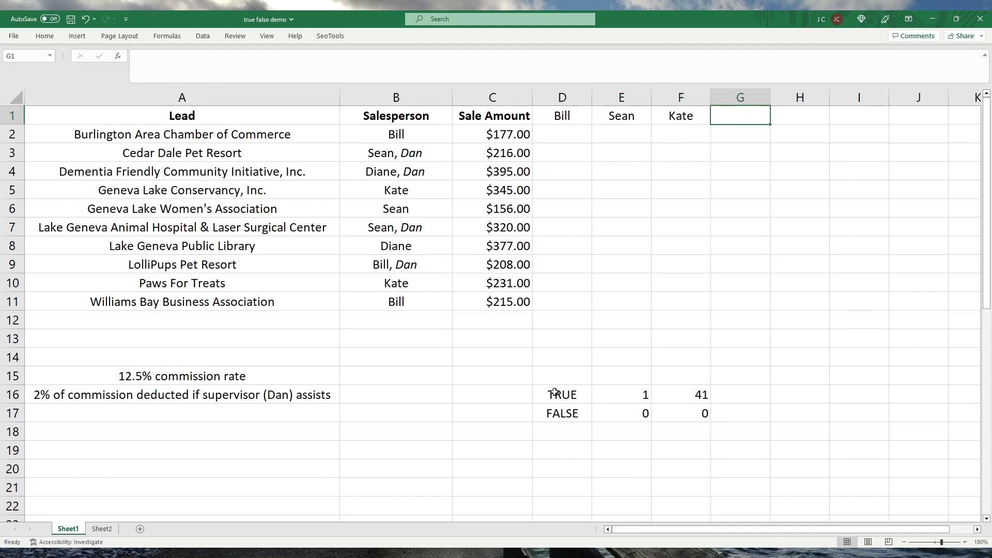
{"action": "type", "text": "Diane"}
{"action": "key", "text": "Return"}
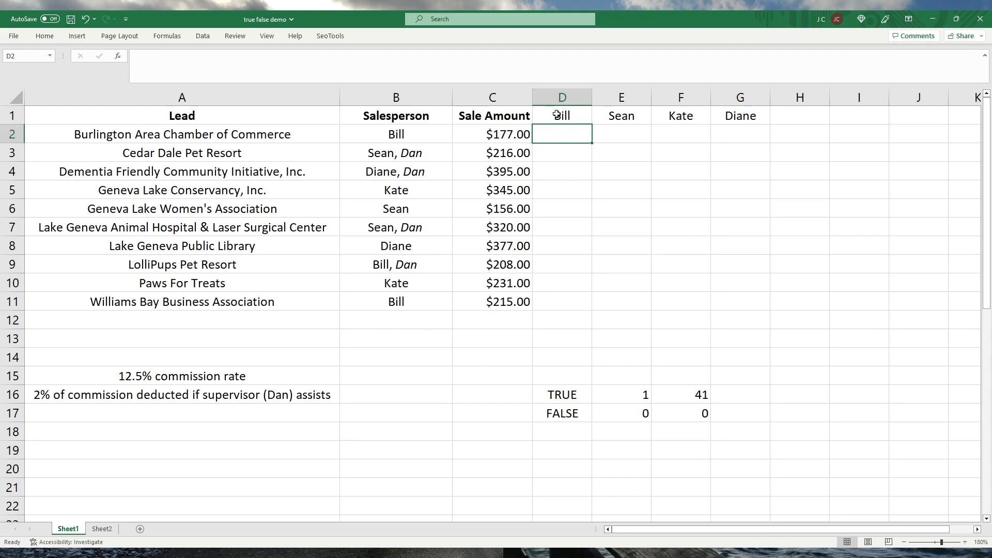
Make the salesperson column headers in D1:G1 bold.
{"action": "left_click_drag", "start_coordinate": [557, 115], "coordinate": [754, 112]}
{"action": "key", "text": "ctrl+b"}
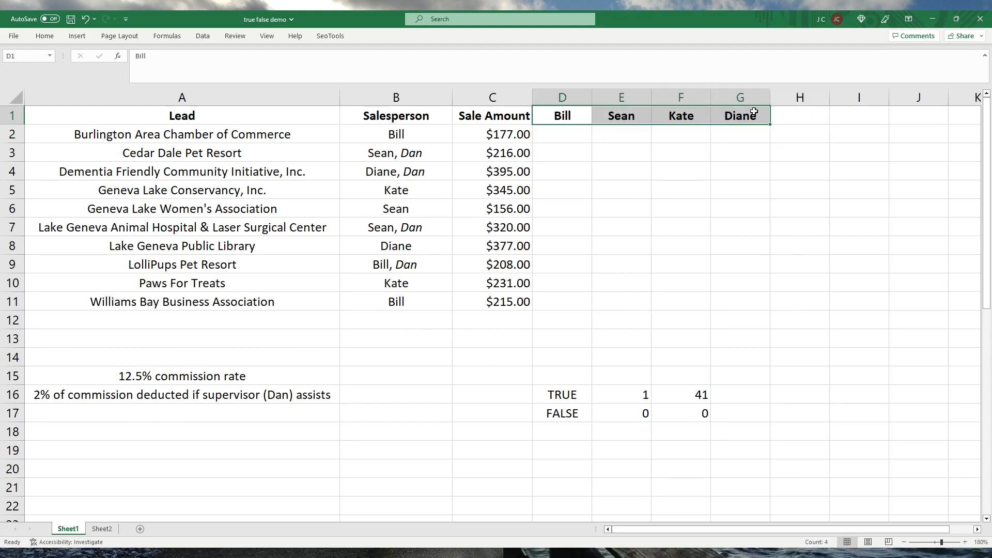
{"action": "left_click", "coordinate": [576, 131]}
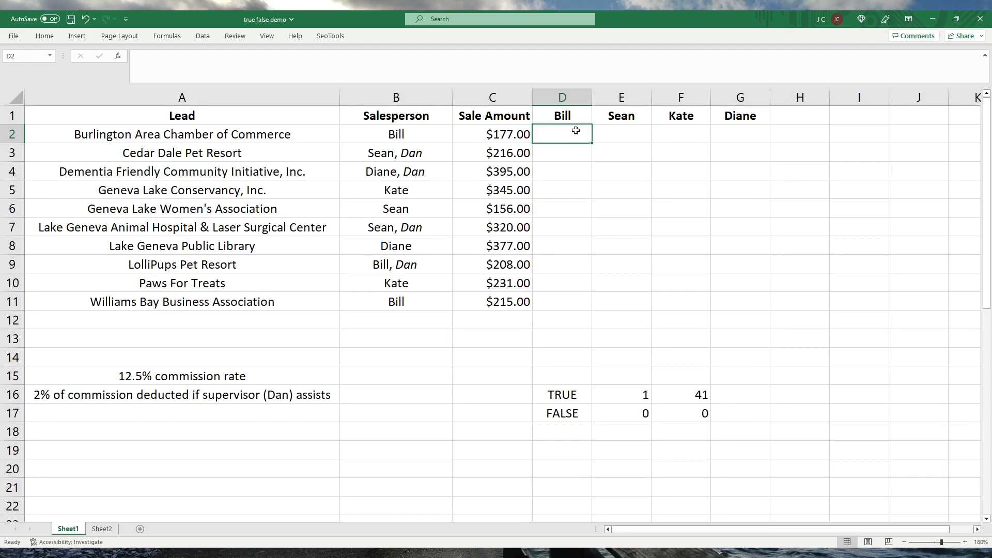
{"action": "key", "text": "Up"}
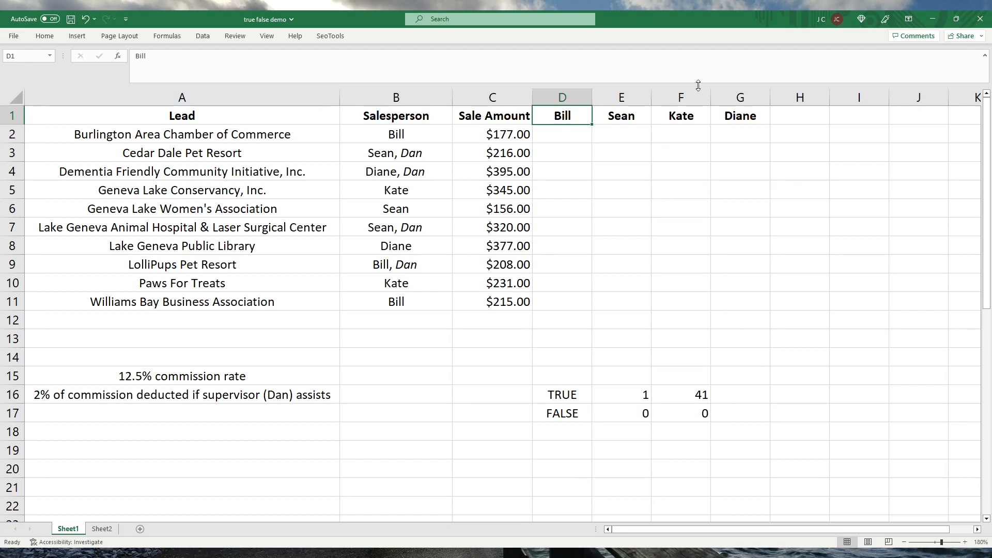
{"action": "left_click", "coordinate": [736, 115]}
{"action": "left_click", "coordinate": [683, 116]}
{"action": "left_click", "coordinate": [628, 116]}
{"action": "left_click", "coordinate": [557, 116]}
{"action": "left_click", "coordinate": [732, 116]}
Define a name for cell D1 that matches the salesperson's first name in that header.
{"action": "left_click", "coordinate": [539, 118]}
{"action": "left_click", "coordinate": [25, 54]}
{"action": "type", "text": "Bill"}
{"action": "key", "text": "Return"}
Define a name for cell E1 that matches the salesperson's first name it contains.
{"action": "left_click", "coordinate": [623, 113]}
{"action": "left_click", "coordinate": [29, 59]}
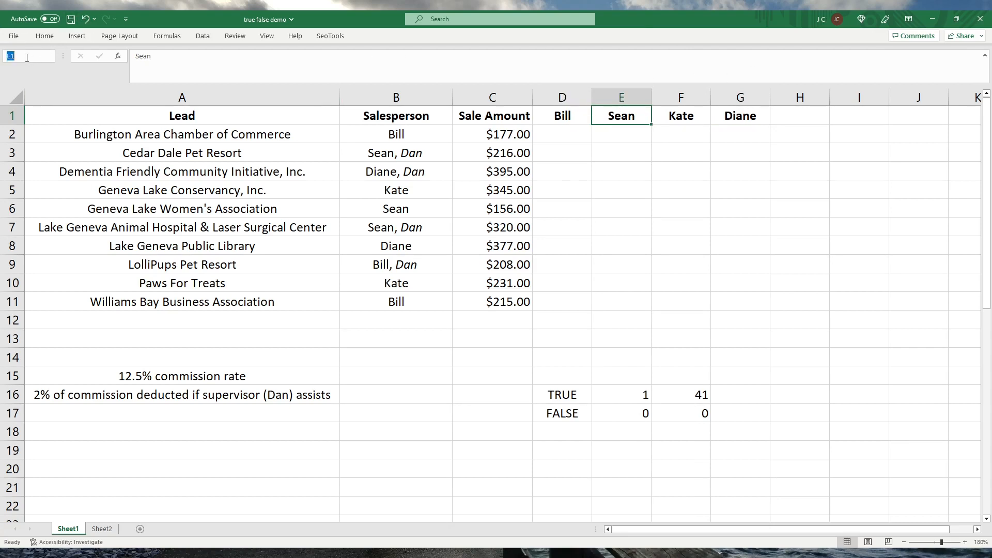
{"action": "type", "text": "Sewa"}
{"action": "key", "text": "BackSpace"}
{"action": "key", "text": "BackSpace"}
{"action": "type", "text": "an"}
Define a name for cell F1 that matches the salesperson's first name shown there.
{"action": "left_click", "coordinate": [665, 115]}
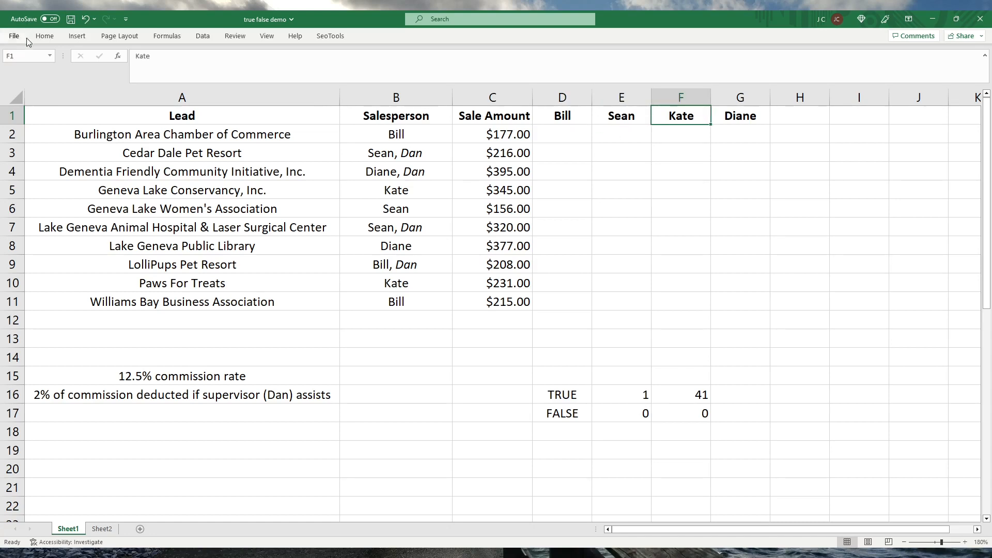
{"action": "left_click", "coordinate": [19, 58]}
{"action": "type", "text": "Katew"}
{"action": "key", "text": "Return"}
Define a name for cell G1 that matches the last salesperson header's first name.
{"action": "left_click", "coordinate": [759, 116]}
{"action": "left_click", "coordinate": [16, 54]}
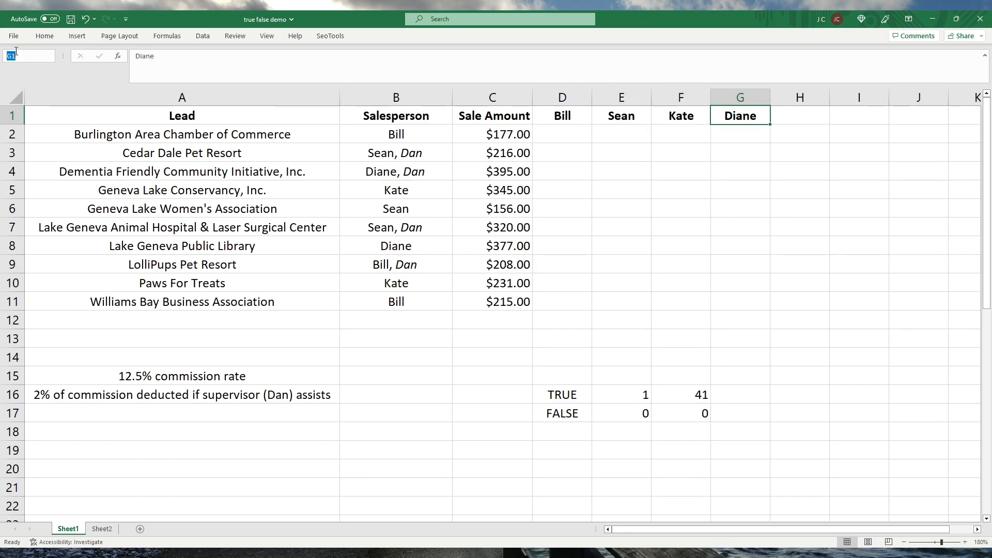
{"action": "type", "text": "Diane"}
{"action": "key", "text": "Return"}
Enter a FIND formula in D2 that looks for the text of D1, referenced by its defined name, within B2.
{"action": "left_click", "coordinate": [564, 131]}
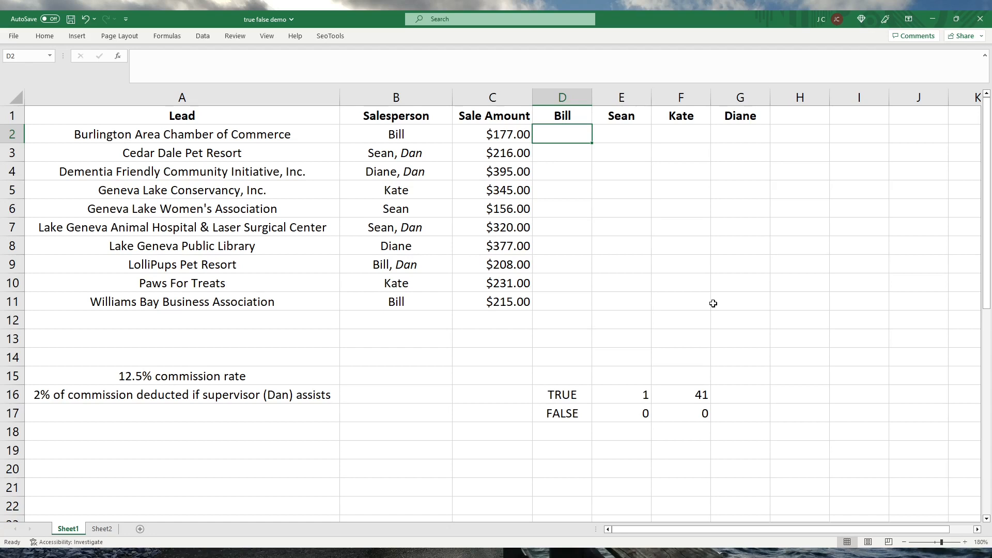
{"action": "type", "text": "=find"}
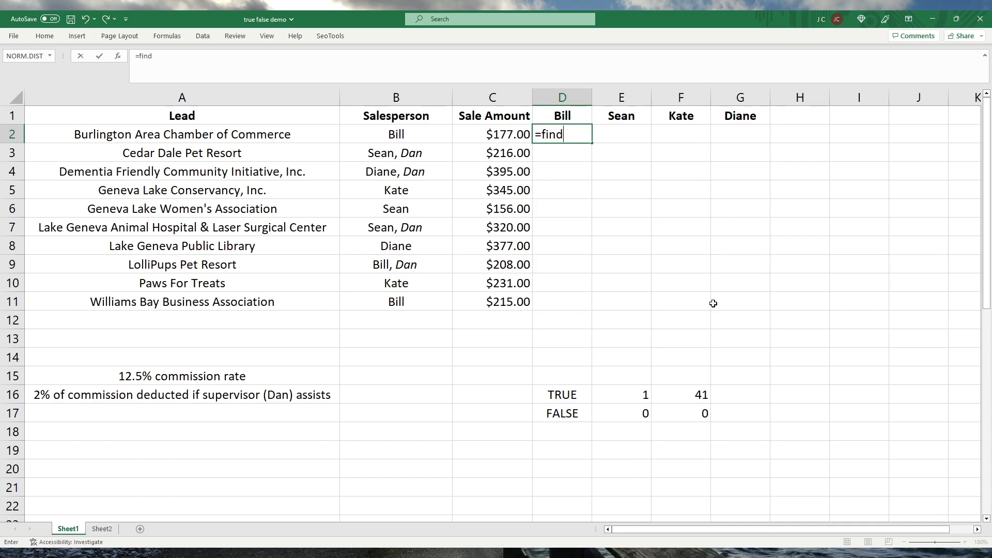
{"action": "key", "text": "Tab"}
{"action": "type", "text": "Bill"}
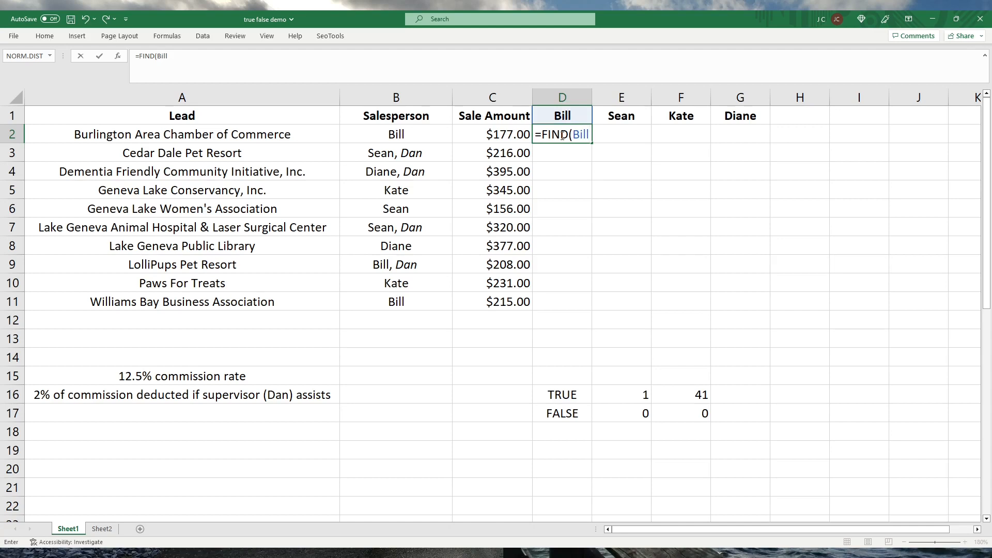
{"action": "type", "text": ","}
{"action": "left_click", "coordinate": [415, 136]}
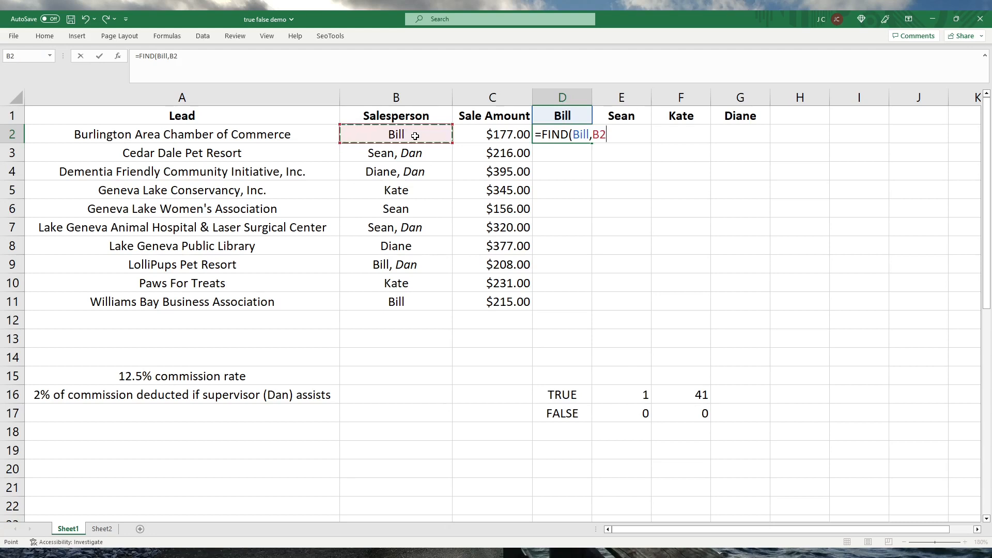
{"action": "type", "text": ")"}
{"action": "key", "text": "Return"}
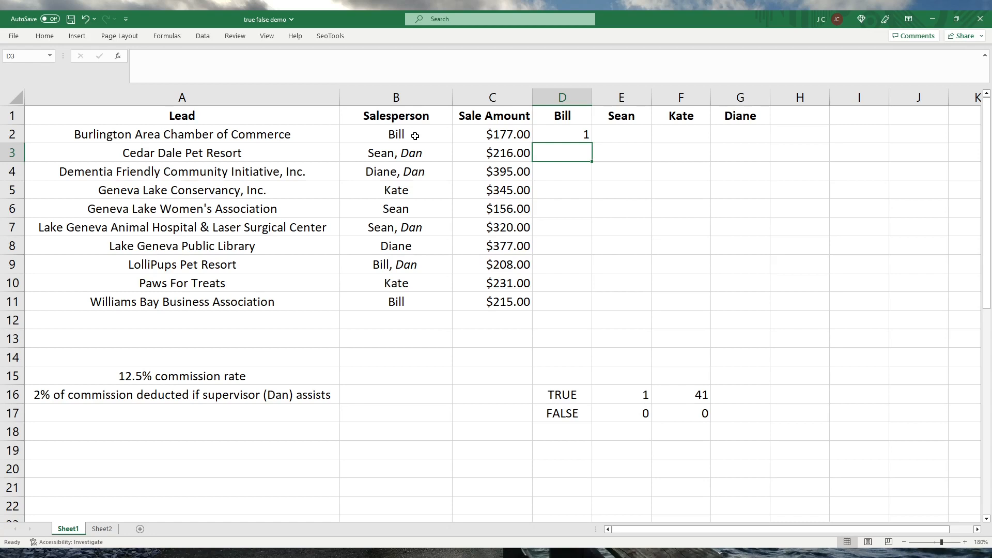
Try filling the FIND formula from D2 down through D11, and undo the fill.
{"action": "left_click", "coordinate": [583, 135]}
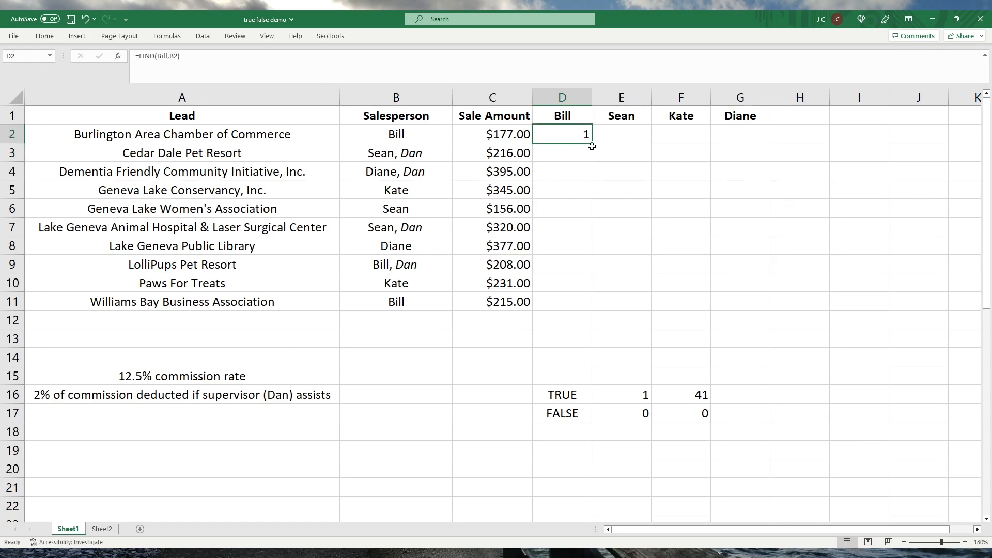
{"action": "left_click_drag", "start_coordinate": [592, 147], "coordinate": [583, 307]}
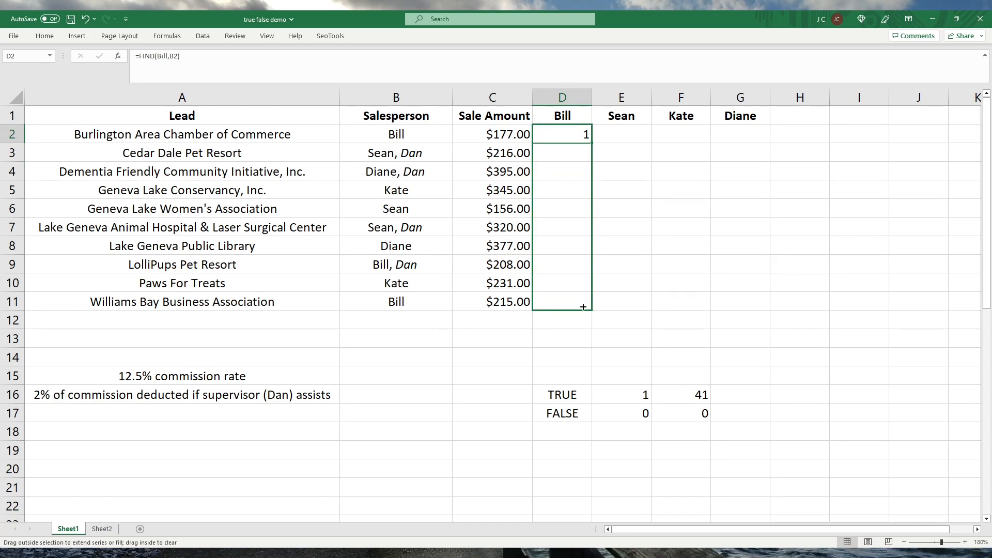
{"action": "left_click_drag", "start_coordinate": [583, 307], "coordinate": [583, 307]}
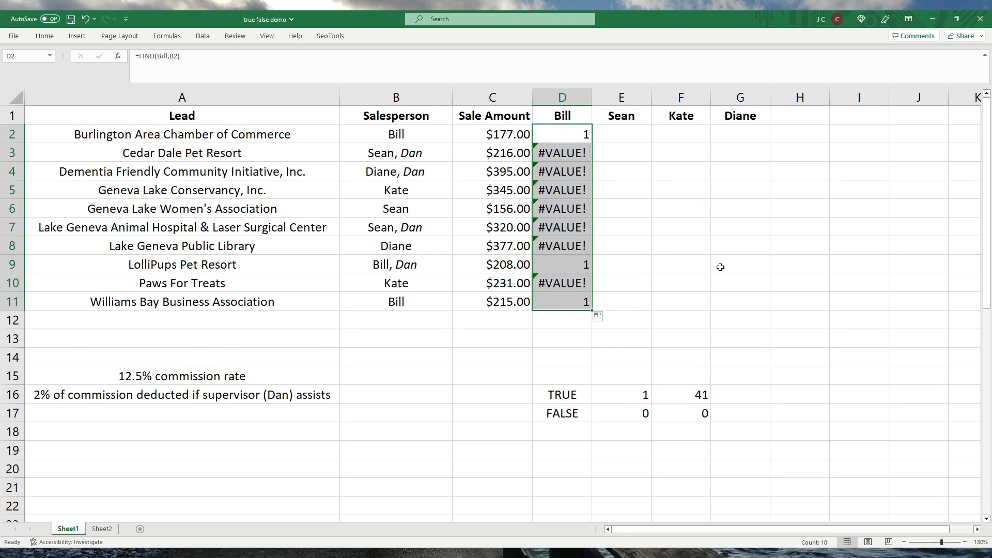
{"action": "key", "text": "ctrl+z"}
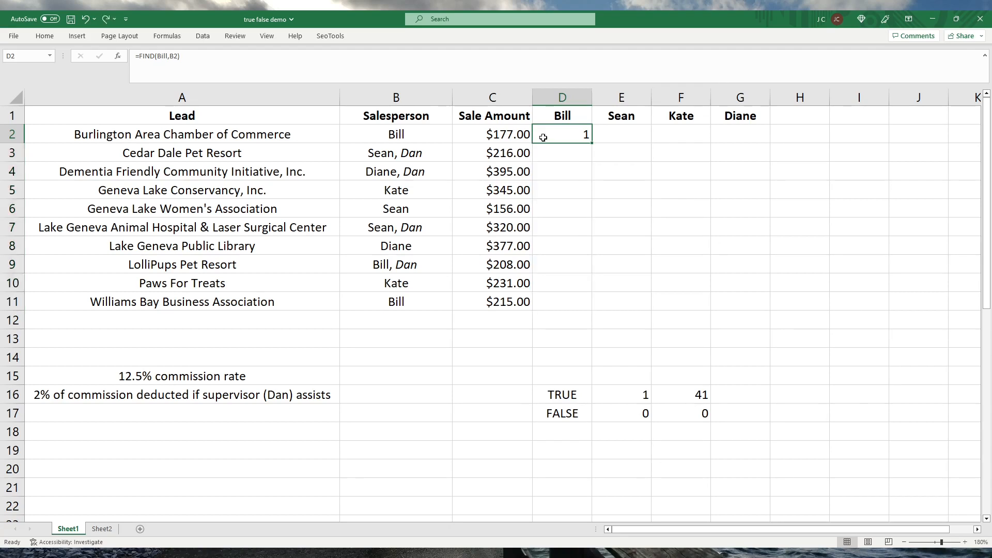
Wrap the FIND formula in D2 in an ISNUMBER function.
{"action": "left_click", "coordinate": [137, 56]}
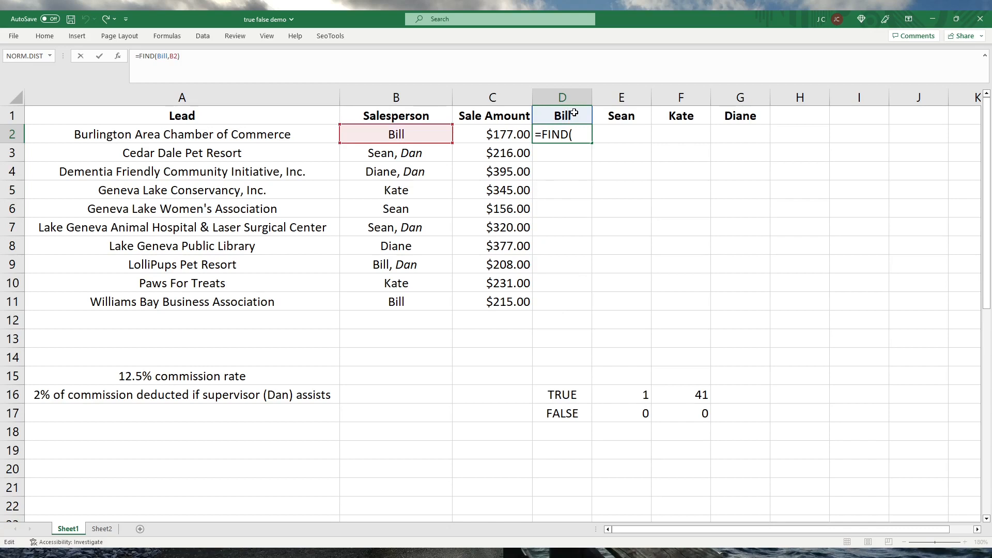
{"action": "type", "text": "isnumber"}
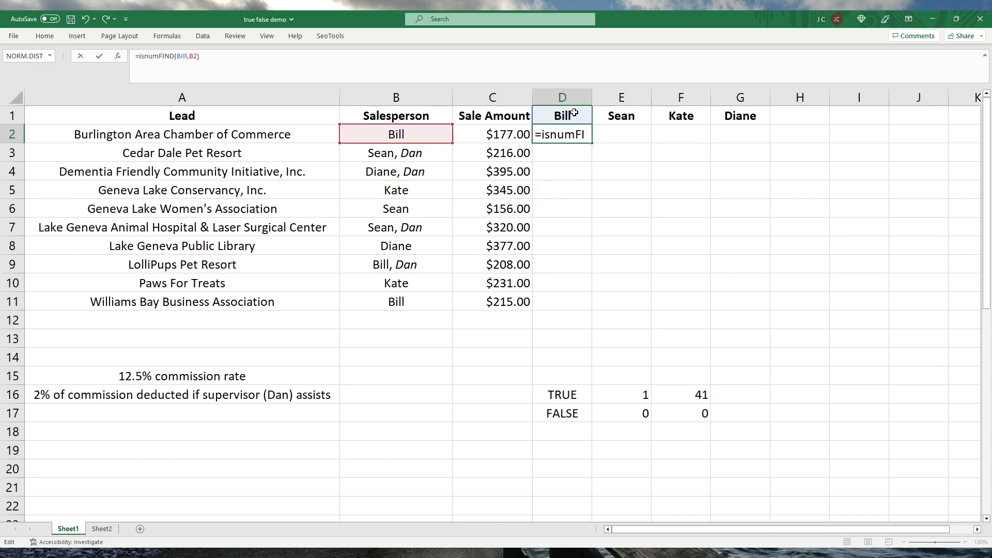
{"action": "type", "text": "("}
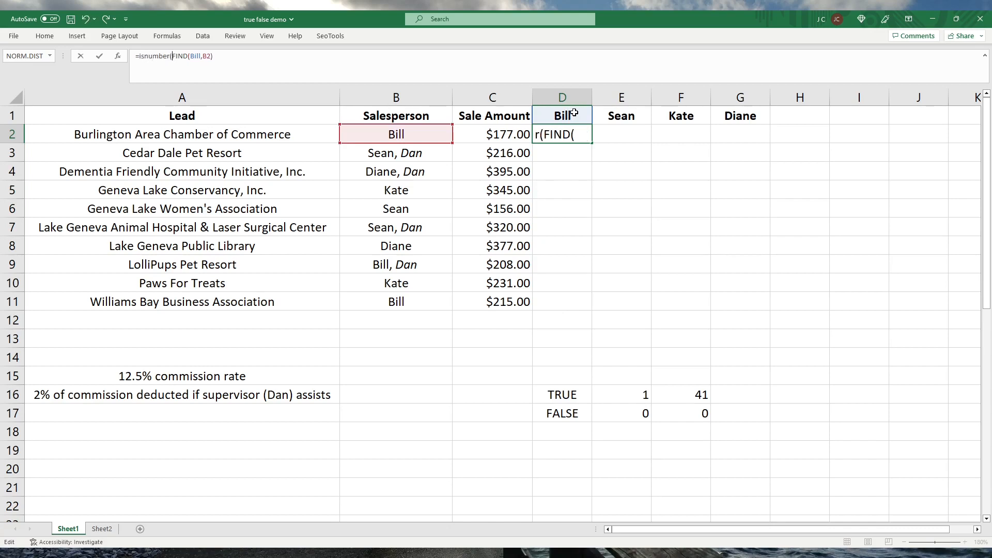
{"action": "left_click", "coordinate": [223, 52]}
{"action": "type", "text": ")"}
{"action": "key", "text": "Return"}
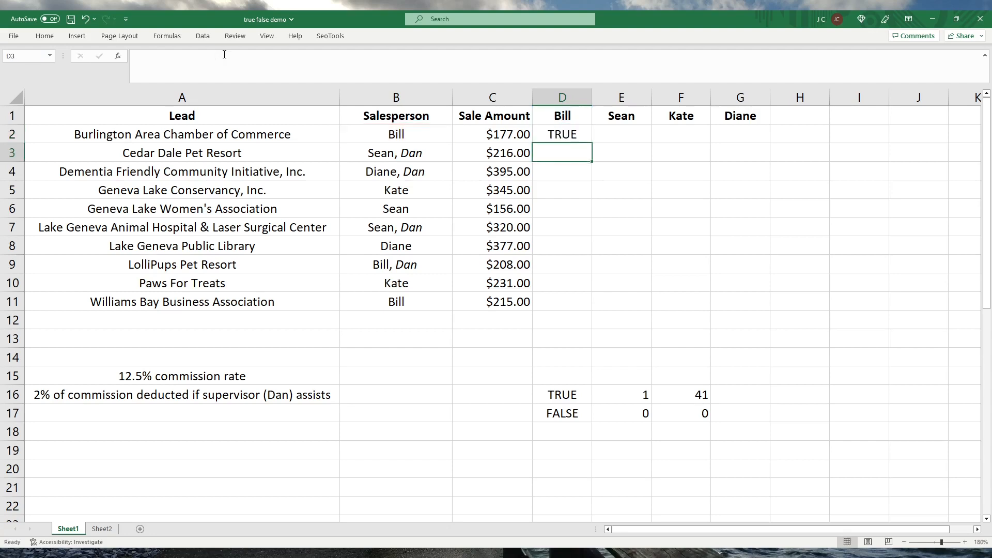
{"action": "left_click", "coordinate": [569, 134]}
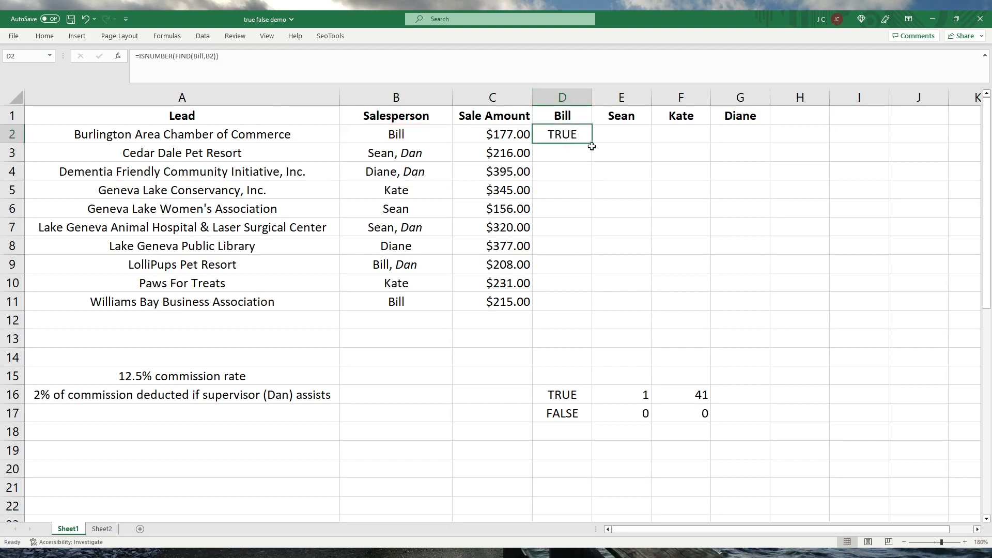
Fill the ISNUMBER formula from D2 down through D11.
{"action": "double_click", "coordinate": [592, 145]}
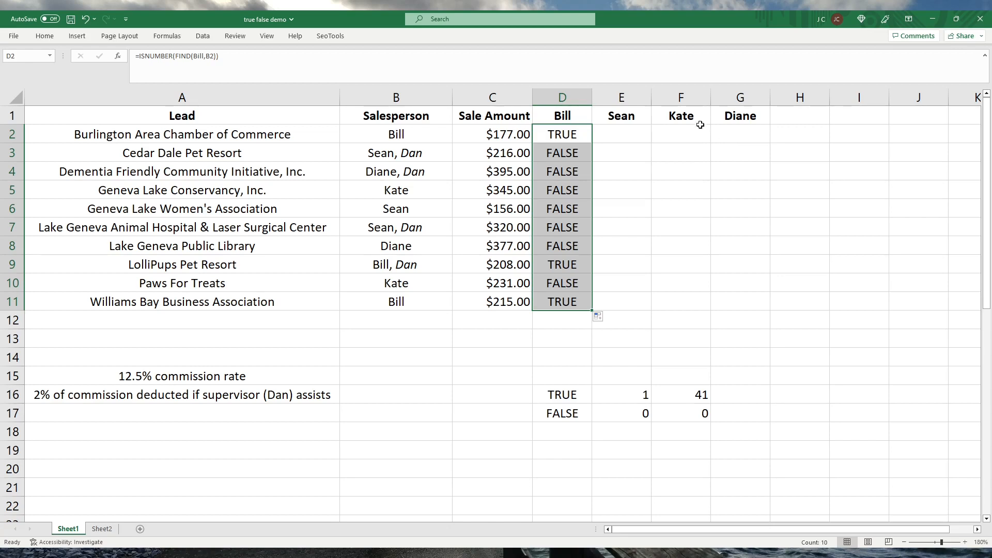
{"action": "left_click", "coordinate": [559, 130]}
{"action": "left_click_drag", "start_coordinate": [590, 138], "coordinate": [752, 141]}
{"action": "key", "text": "ctrl+z"}
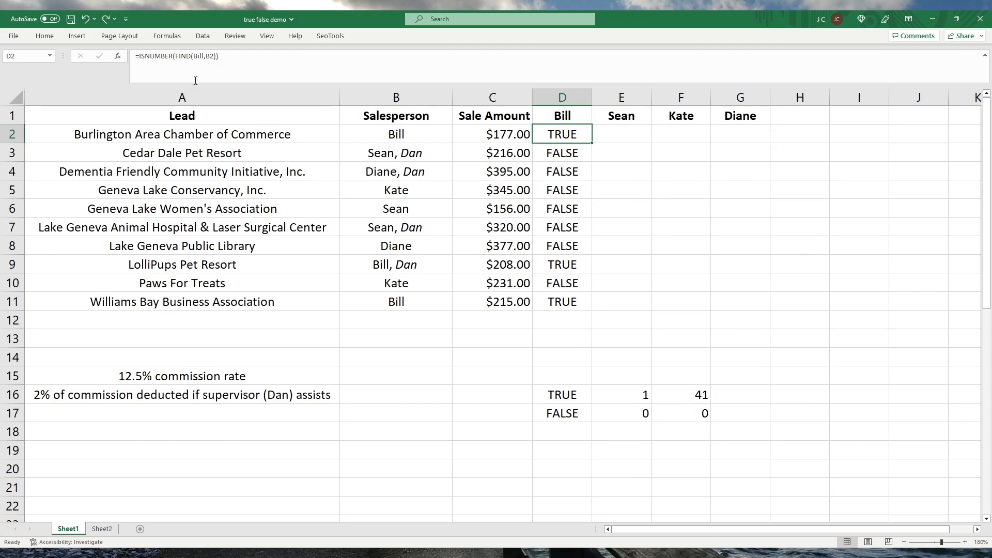
Lock the column of the B2 reference in D2's formula so that it reads $B2.
{"action": "left_click", "coordinate": [207, 55]}
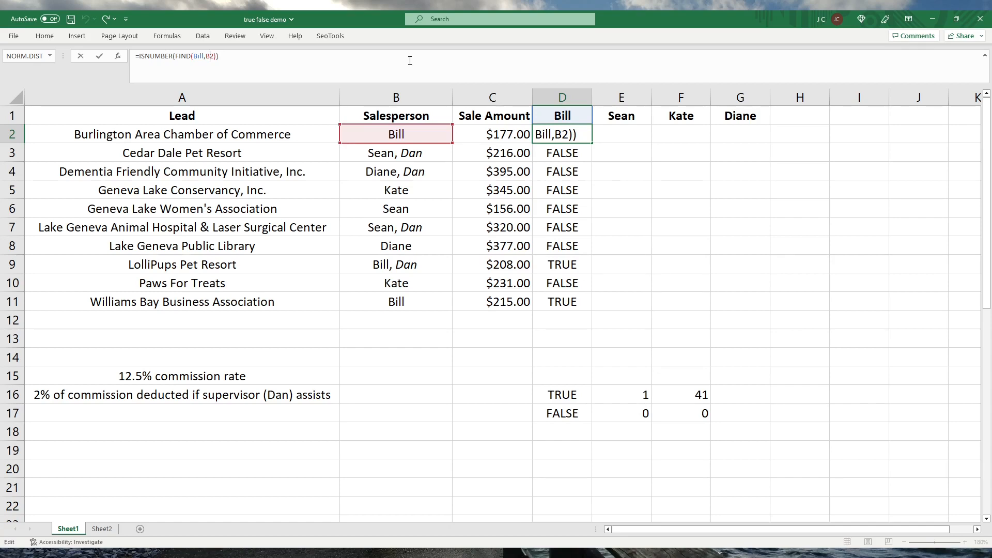
{"action": "key", "text": "Right"}
{"action": "key", "text": "F4"}
{"action": "key", "text": "F4"}
{"action": "key", "text": "F4"}
{"action": "key", "text": "Return"}
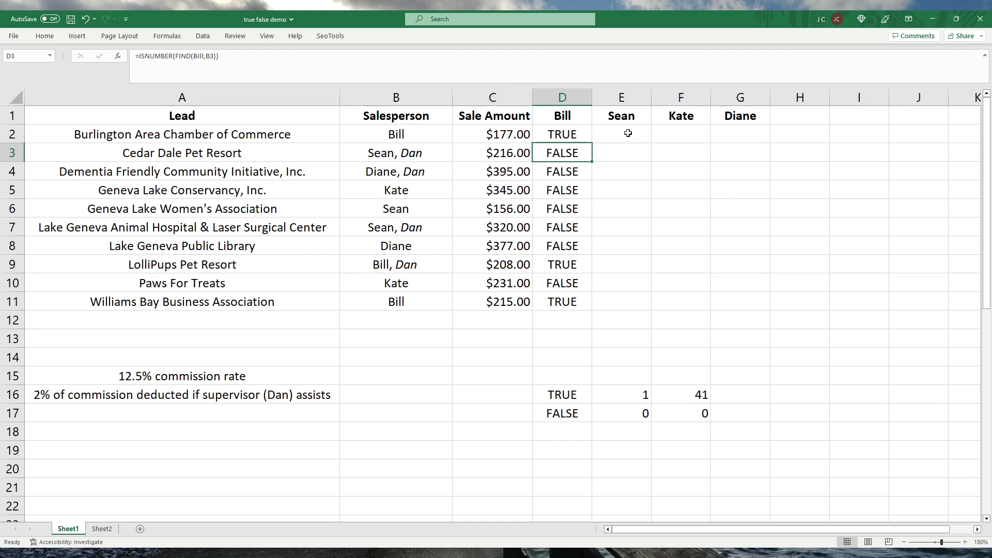
Fill the revised formula in D2 down through D11 and across row 2 to G2.
{"action": "left_click", "coordinate": [583, 136]}
{"action": "left_click_drag", "start_coordinate": [590, 147], "coordinate": [590, 307]}
{"action": "left_click", "coordinate": [570, 134]}
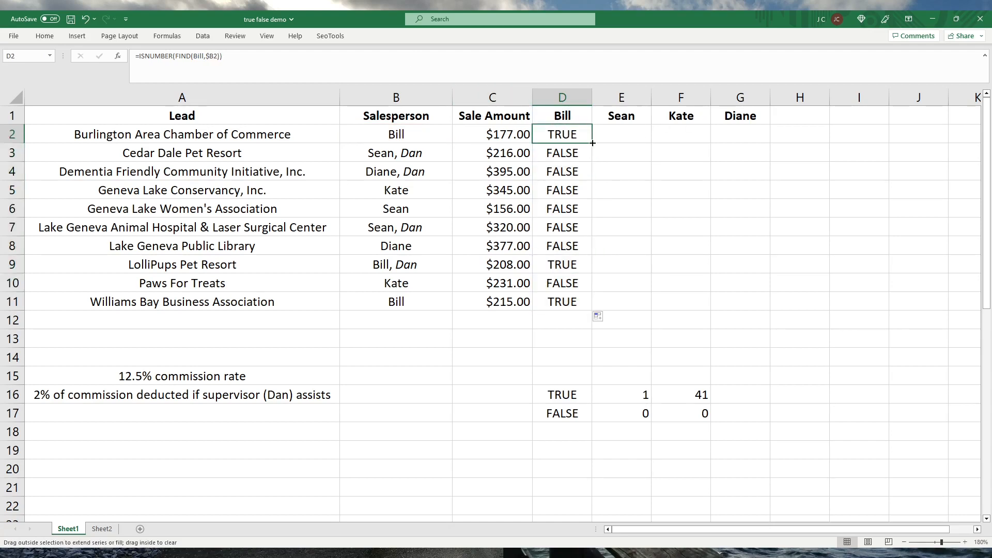
{"action": "left_click_drag", "start_coordinate": [592, 142], "coordinate": [765, 135]}
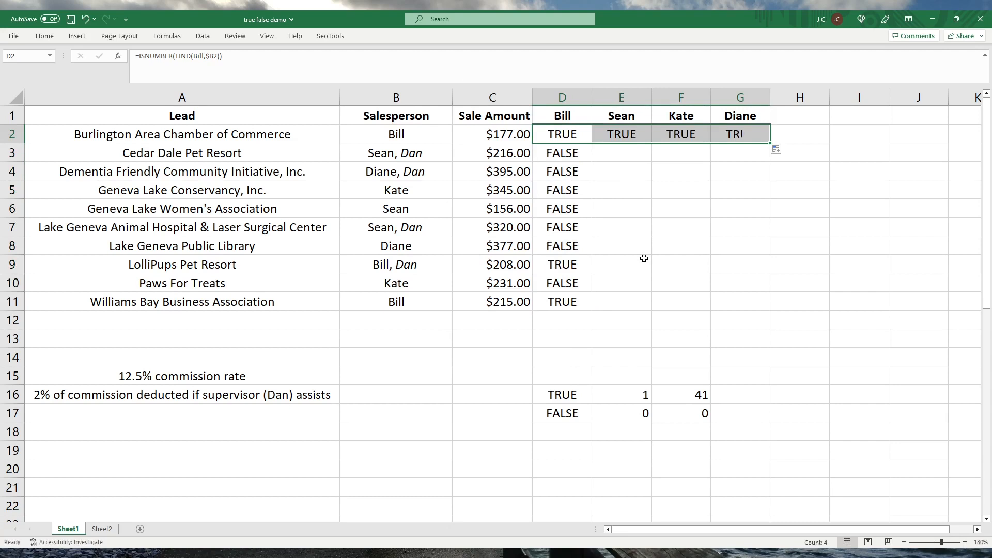
Replace the search name in E2's FIND formula with the defined name of header cell E1.
{"action": "left_click", "coordinate": [618, 136]}
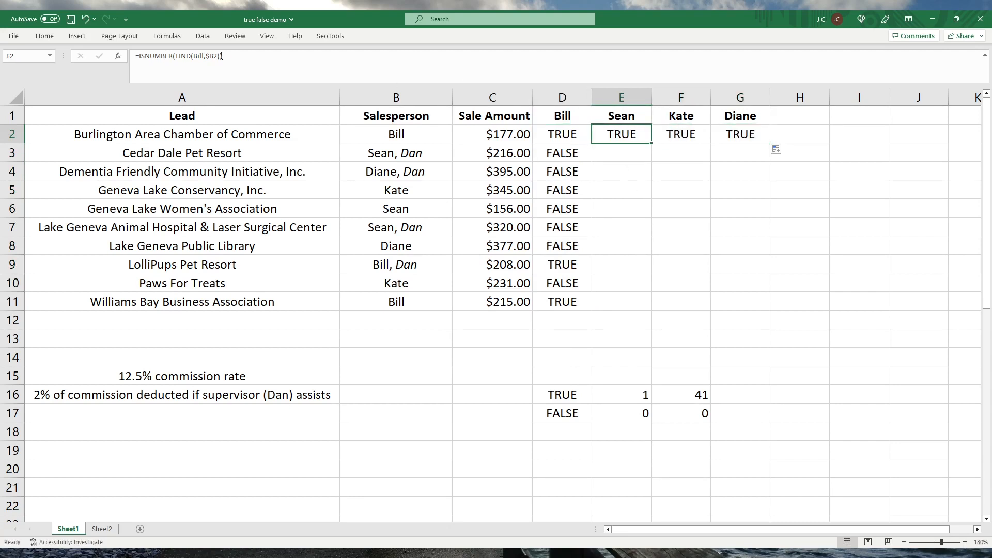
{"action": "double_click", "coordinate": [200, 58]}
{"action": "type", "text": "Sean"}
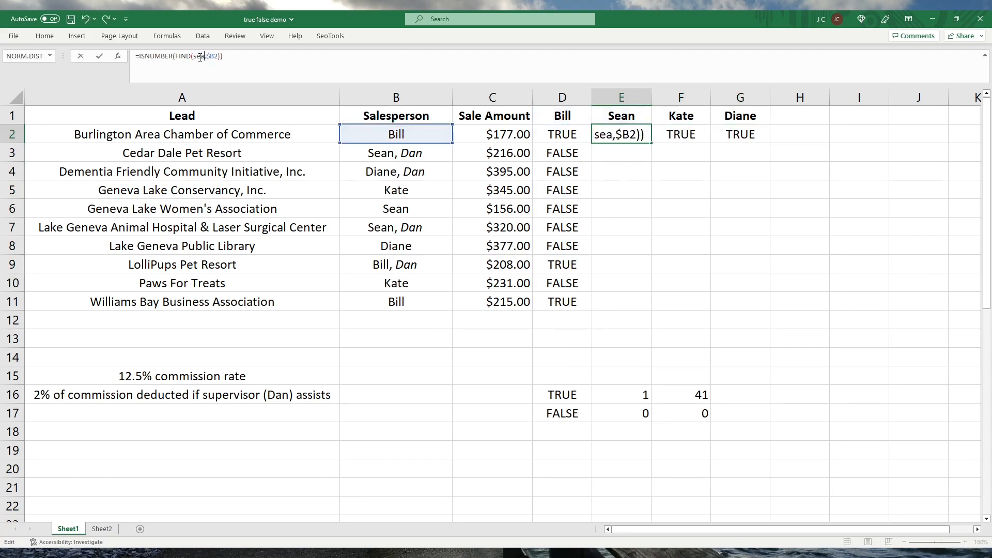
{"action": "key", "text": "Return"}
Replace the search name in F2's FIND formula with the defined name of header cell F1.
{"action": "left_click", "coordinate": [674, 132]}
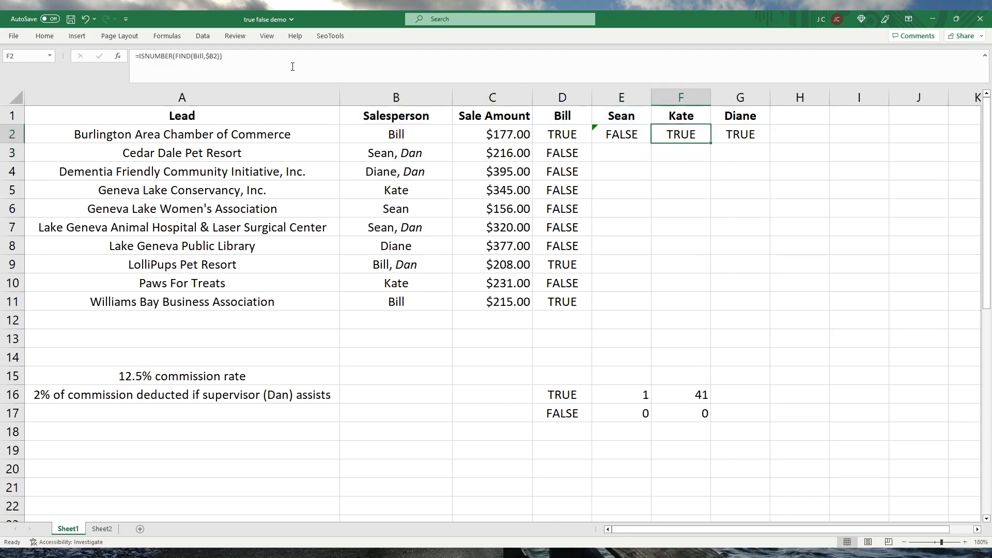
{"action": "double_click", "coordinate": [197, 56]}
{"action": "type", "text": "katye="}
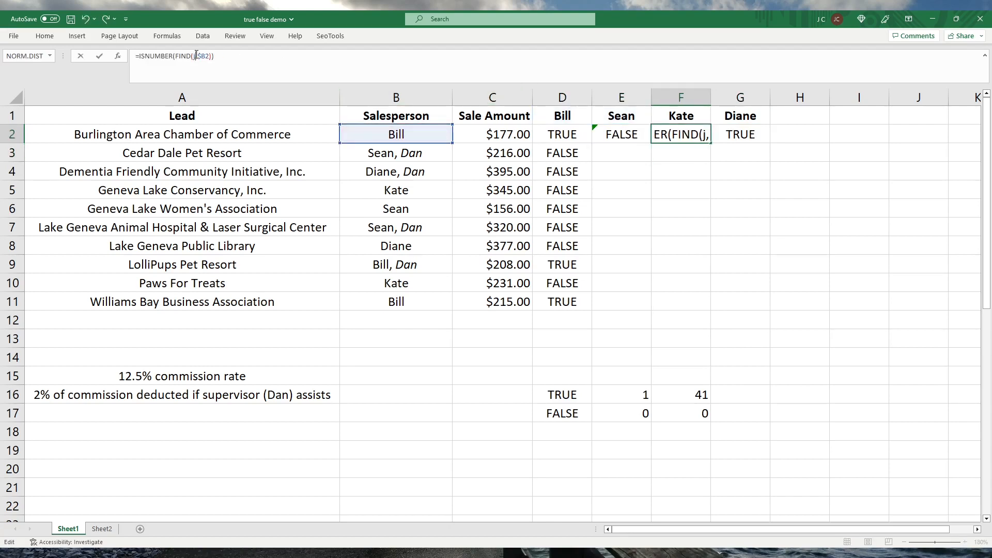
{"action": "type", "text": "=e"}
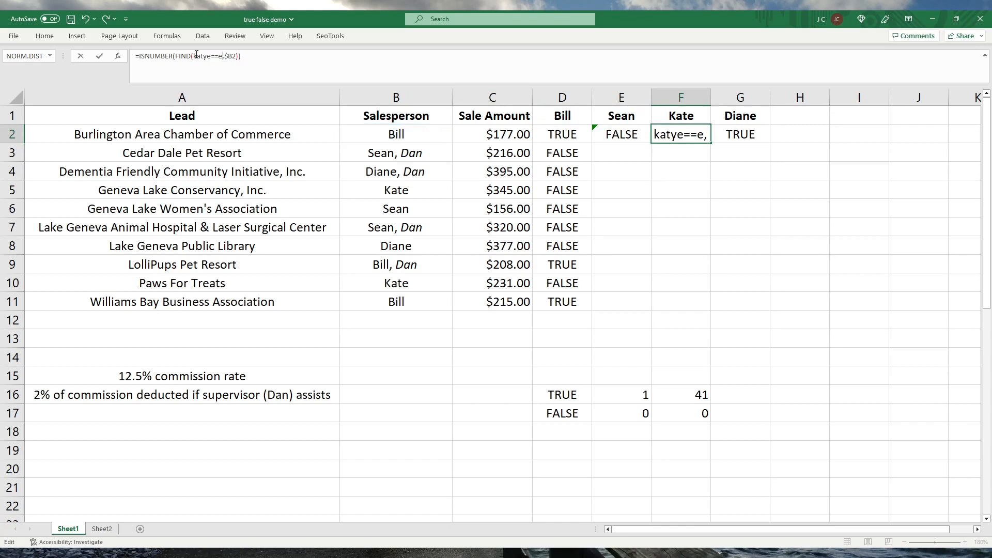
{"action": "key", "text": "BackSpace"}
{"action": "key", "text": "BackSpace"}
{"action": "key", "text": "BackSpace"}
{"action": "key", "text": "BackSpace"}
{"action": "key", "text": "BackSpace"}
{"action": "type", "text": "e"}
{"action": "key", "text": "Return"}
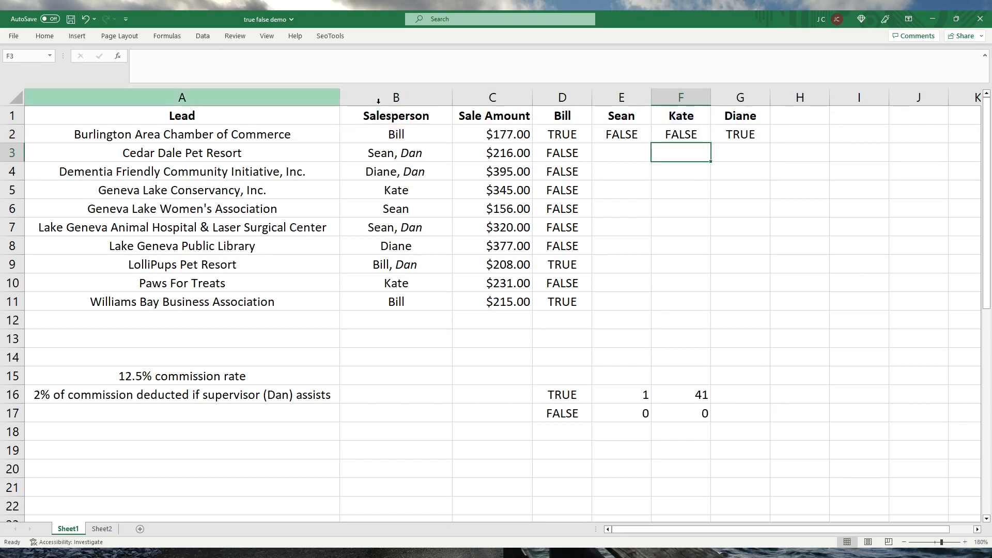
Point G2's FIND formula to the defined name of G1, and fill E2:G2 down through row 11.
{"action": "left_click", "coordinate": [731, 135]}
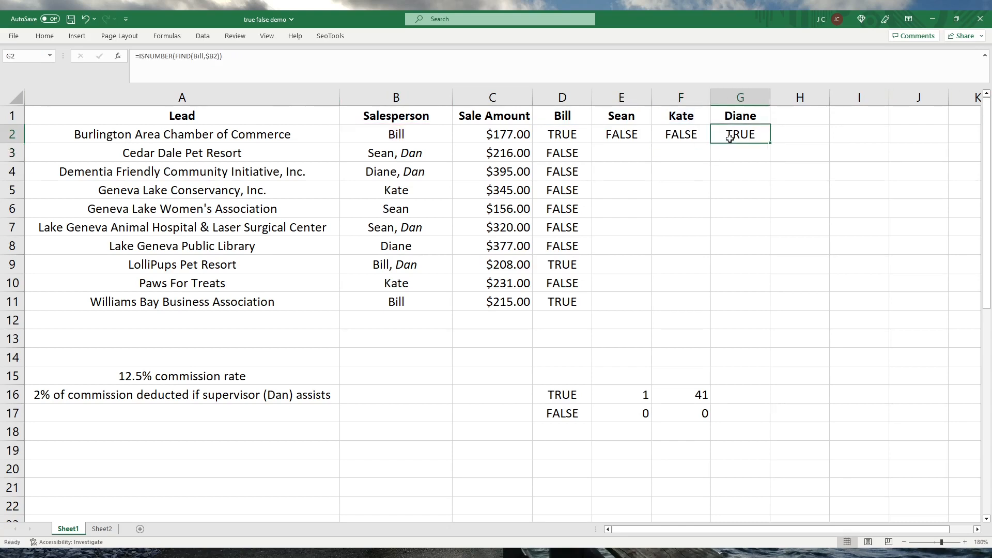
{"action": "double_click", "coordinate": [199, 57]}
{"action": "type", "text": "diane"}
{"action": "key", "text": "Return"}
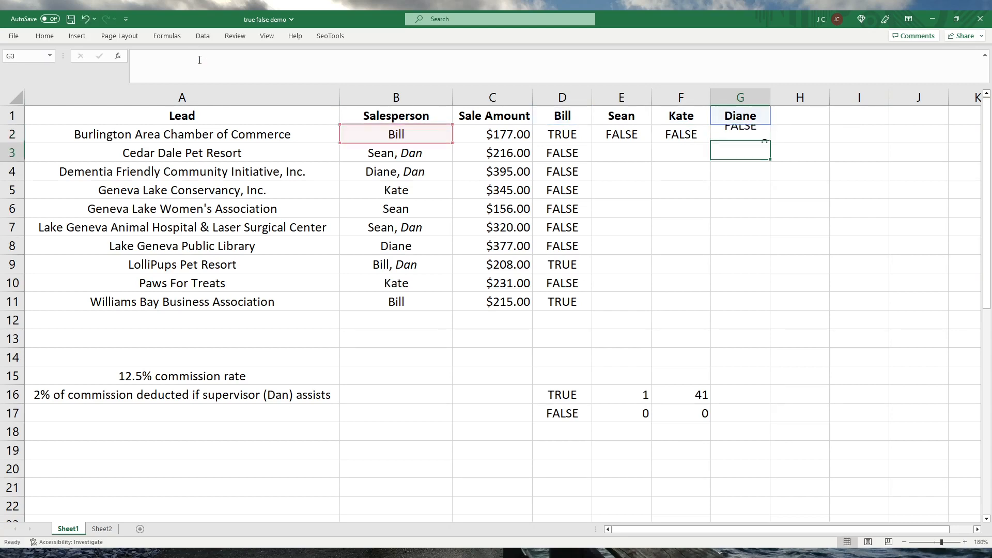
{"action": "left_click_drag", "start_coordinate": [629, 135], "coordinate": [759, 311]}
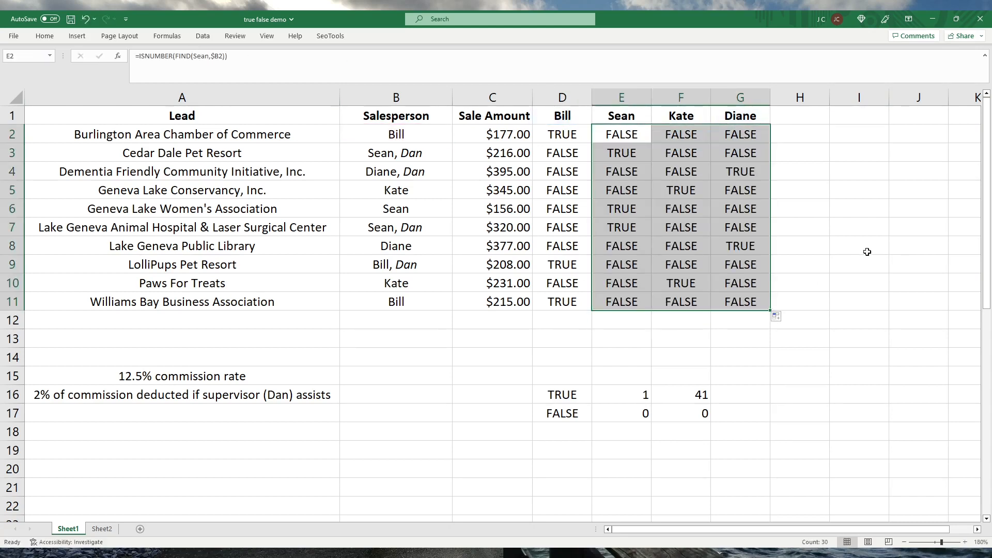
Add the header "Commission" in cell H1.
{"action": "left_click", "coordinate": [887, 209]}
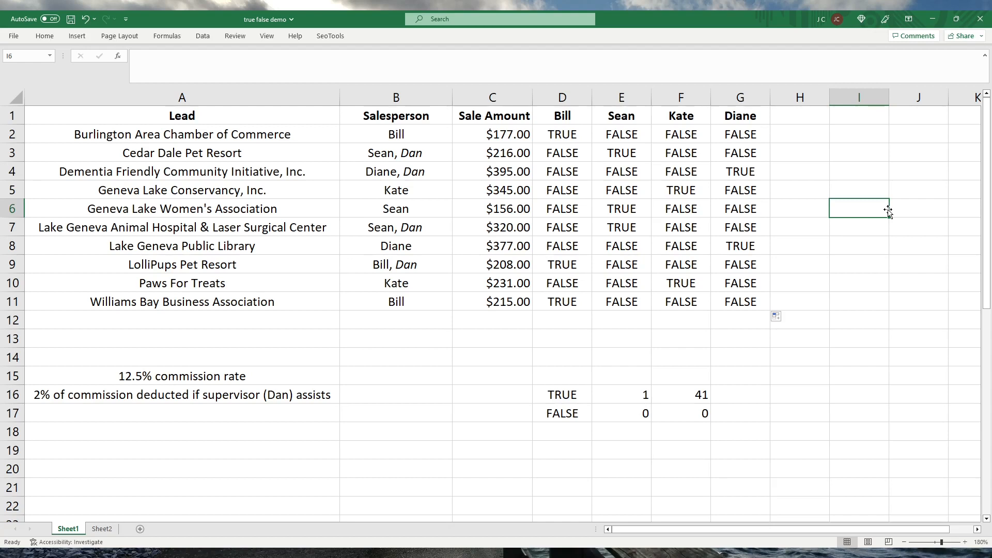
{"action": "key", "text": "Up"}
{"action": "key", "text": "Up"}
{"action": "key", "text": "Up"}
{"action": "key", "text": "Up"}
{"action": "key", "text": "Left"}
{"action": "key", "text": "Up"}
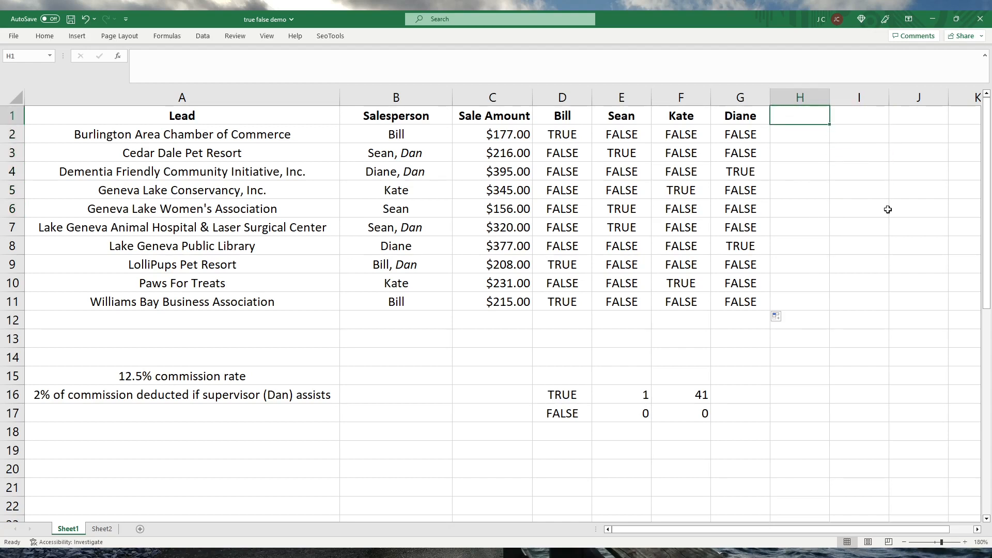
{"action": "type", "text": "Comm"}
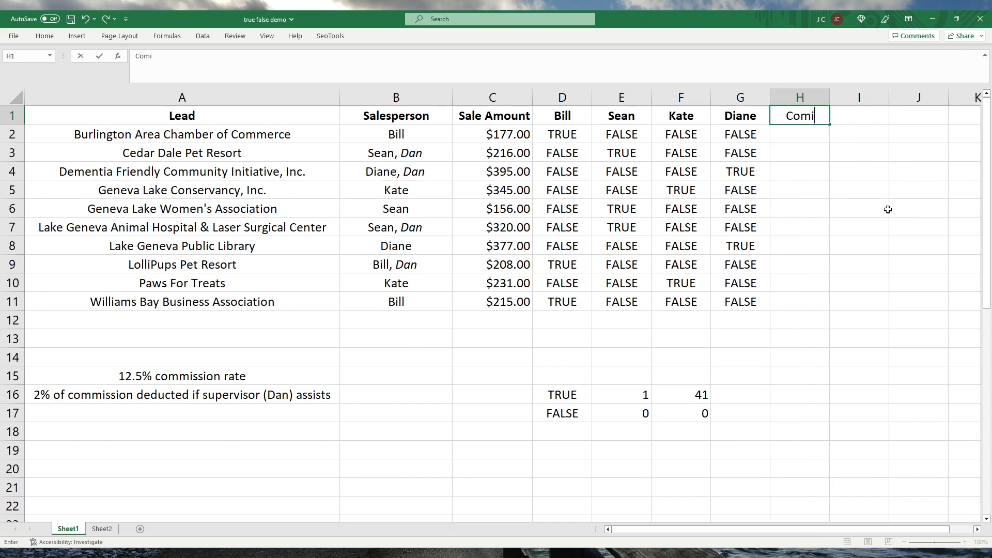
{"action": "type", "text": "ission"}
{"action": "key", "text": "ctrl+Return"}
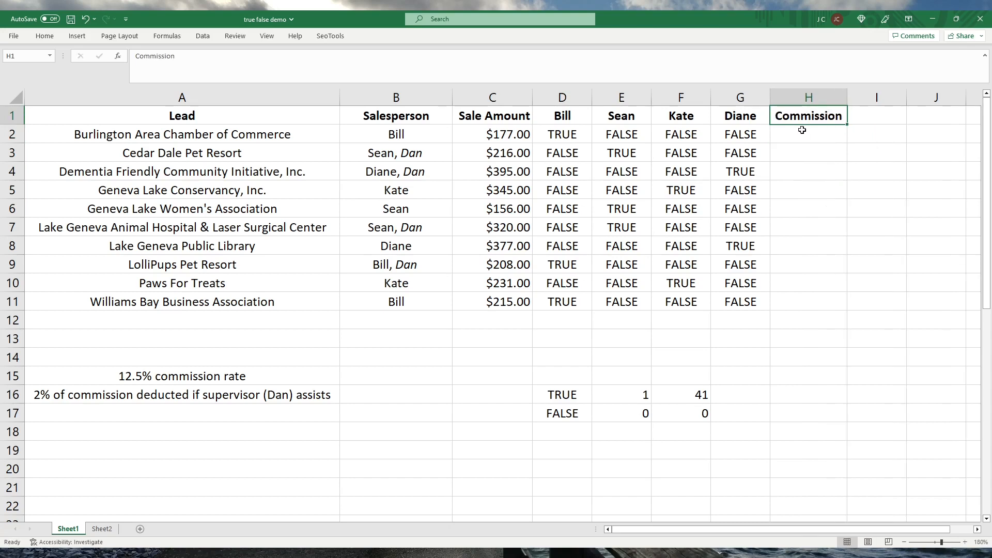
Begin a formula in H2 that multiplies the sale amount in C2 by .125, enclosed in parentheses.
{"action": "left_click", "coordinate": [802, 129]}
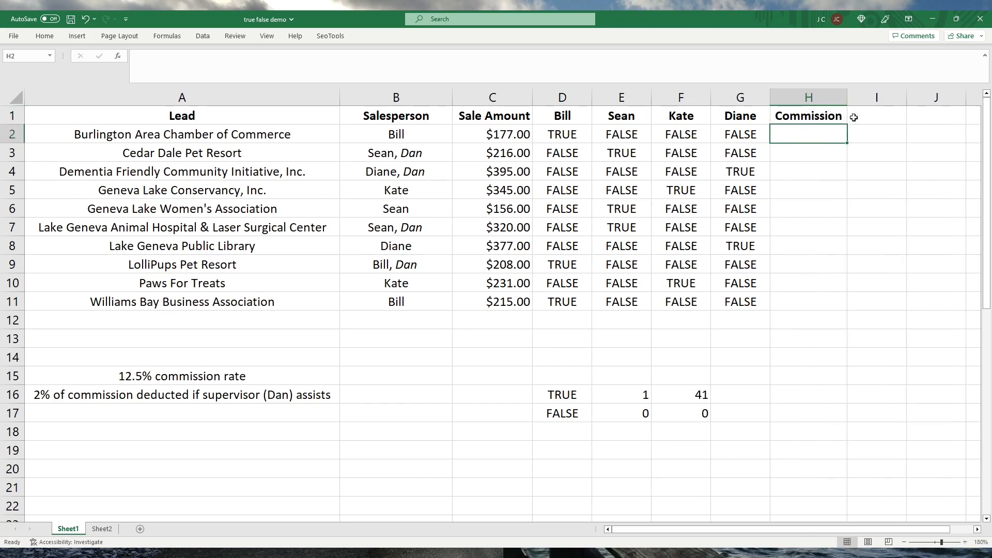
{"action": "type", "text": "="}
{"action": "key", "text": "Escape"}
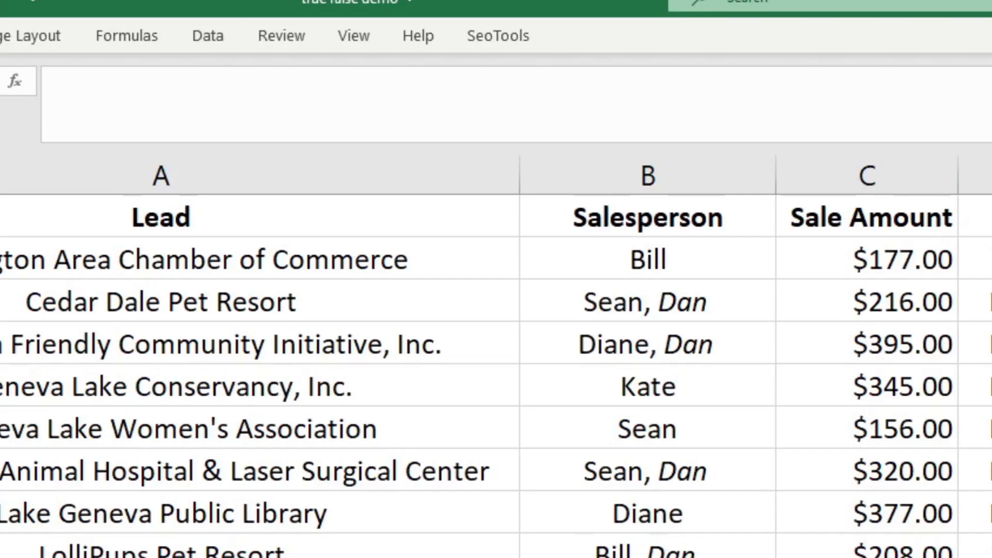
{"action": "left_click", "coordinate": [198, 105]}
{"action": "type", "text": "="}
{"action": "left_click", "coordinate": [902, 270]}
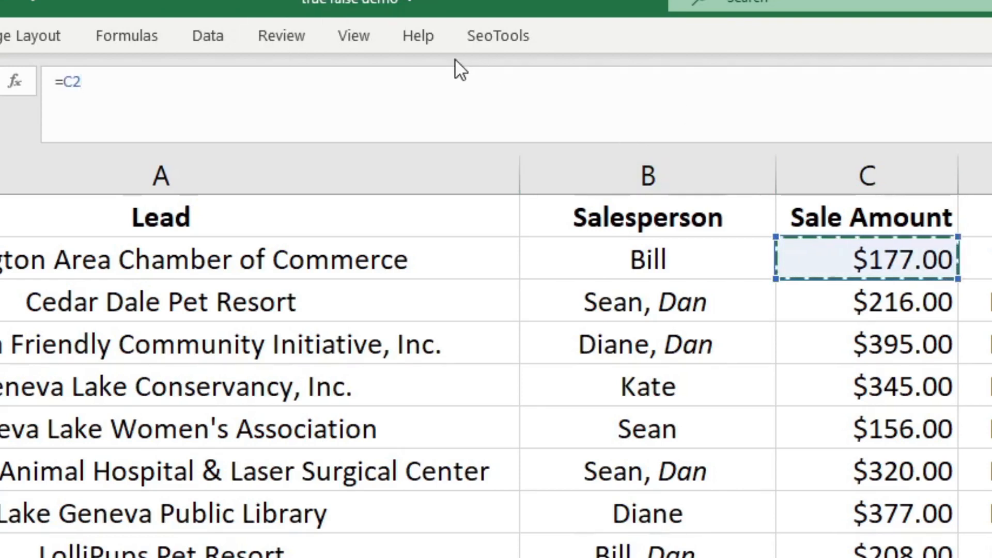
{"action": "type", "text": "*"}
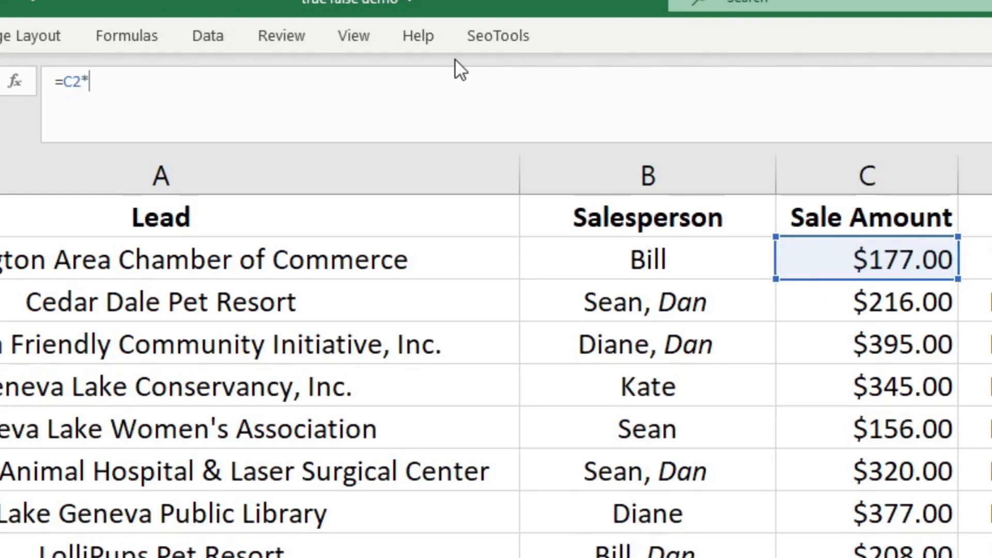
{"action": "type", "text": ".125"}
{"action": "left_click", "coordinate": [62, 85]}
{"action": "type", "text": "("}
{"action": "key", "text": "Right"}
{"action": "key", "text": "Right"}
{"action": "key", "text": "Right"}
{"action": "key", "text": "Right"}
{"action": "key", "text": "Right"}
{"action": "key", "text": "Right"}
{"action": "key", "text": "Right"}
{"action": "type", "text": ")"}
Extend H2's formula by subtracting the commission (C2*.125) multiplied by .02.
{"action": "type", "text": "-"}
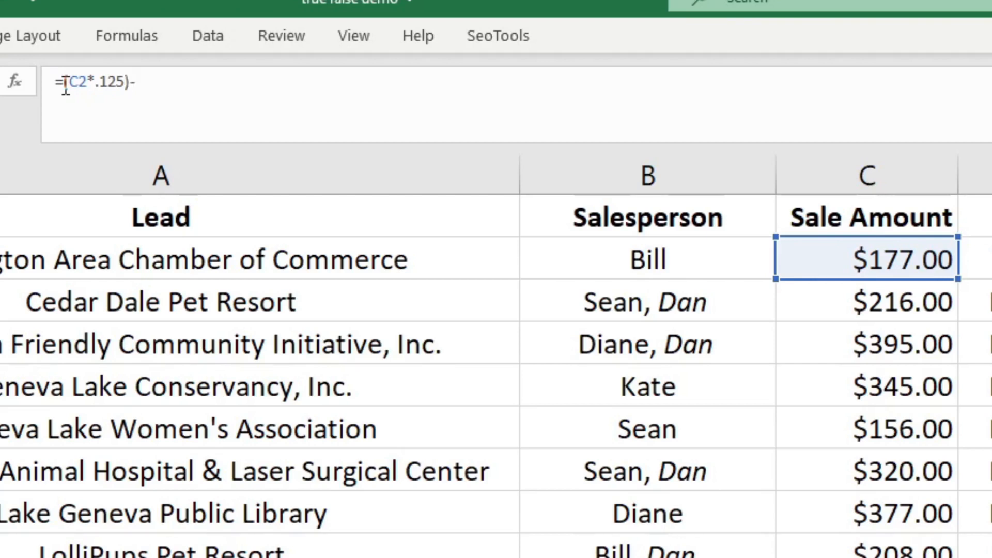
{"action": "type", "text": "((C2"}
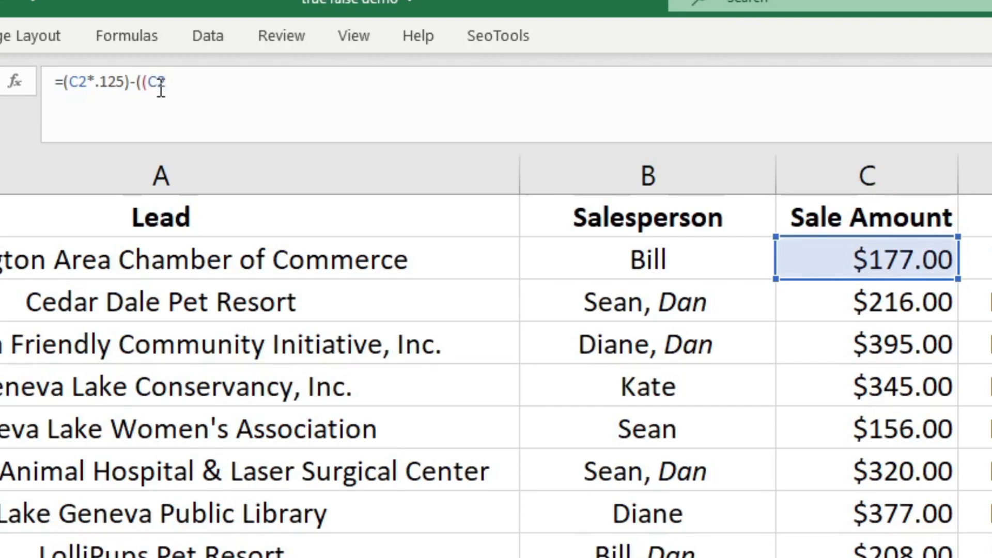
{"action": "type", "text": "*.125)"}
{"action": "type", "text": "*.02"}
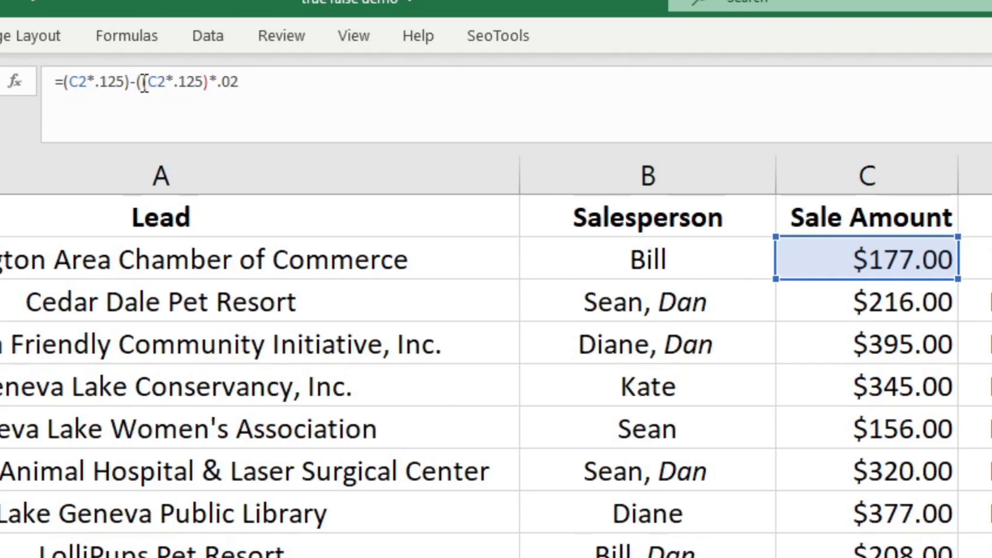
{"action": "type", "text": ")"}
Multiply the deduction in H2's formula by an ISNUMBER test around FIND that looks for the supervisor's first name in B2.
{"action": "type", "text": "*"}
{"action": "type", "text": "(isnum"}
{"action": "key", "text": "Tab"}
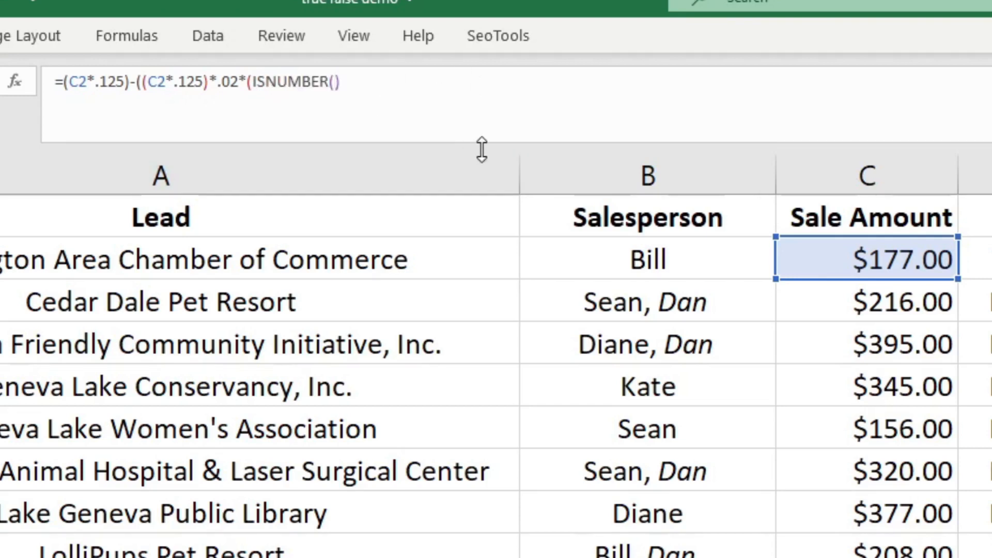
{"action": "type", "text": "Find("}
{"action": "type", "text": "\"Dan"}
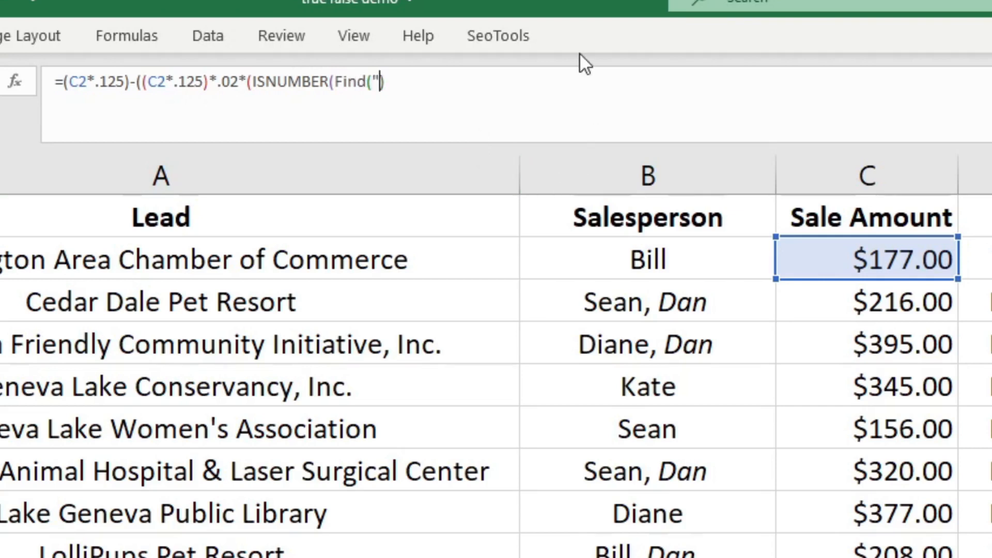
{"action": "type", "text": "\","}
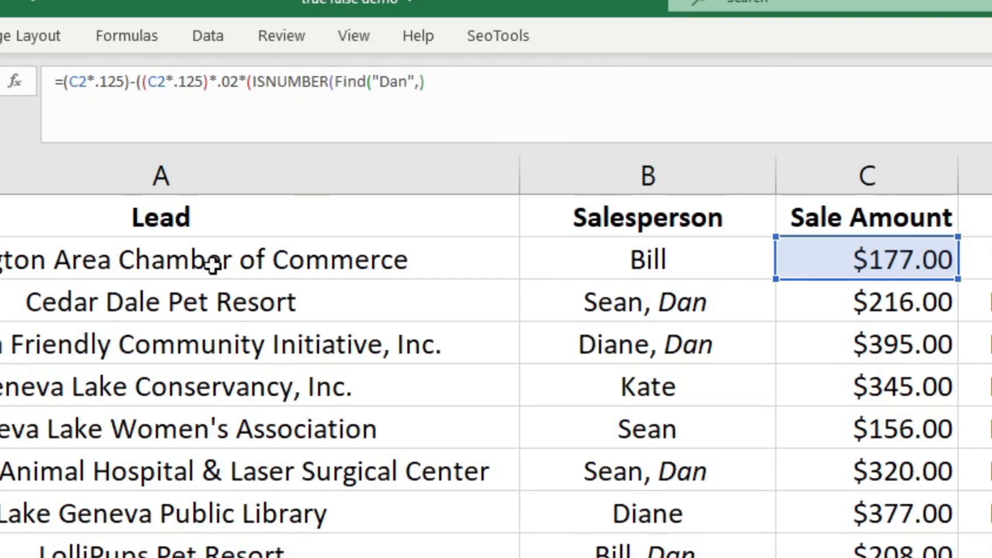
{"action": "left_click", "coordinate": [641, 260]}
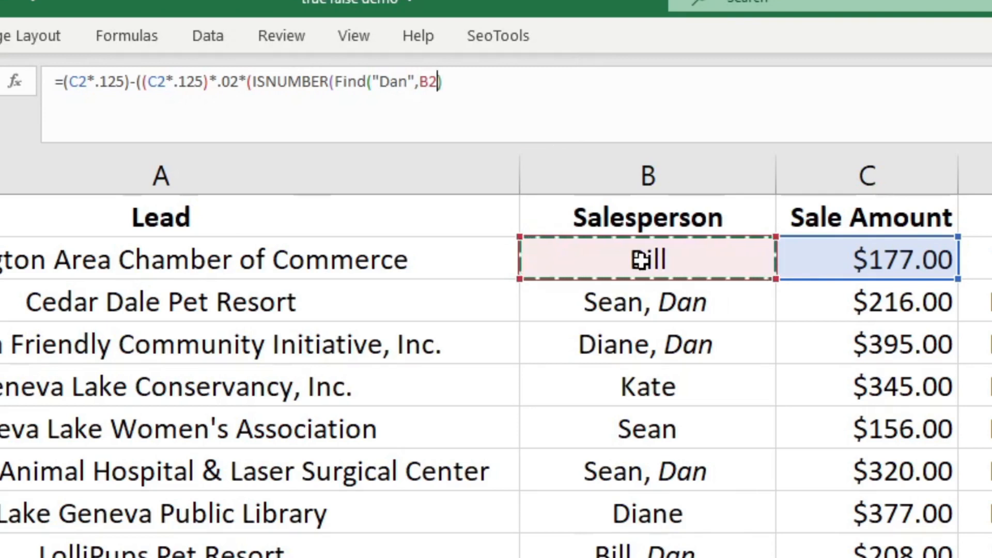
{"action": "type", "text": ")"}
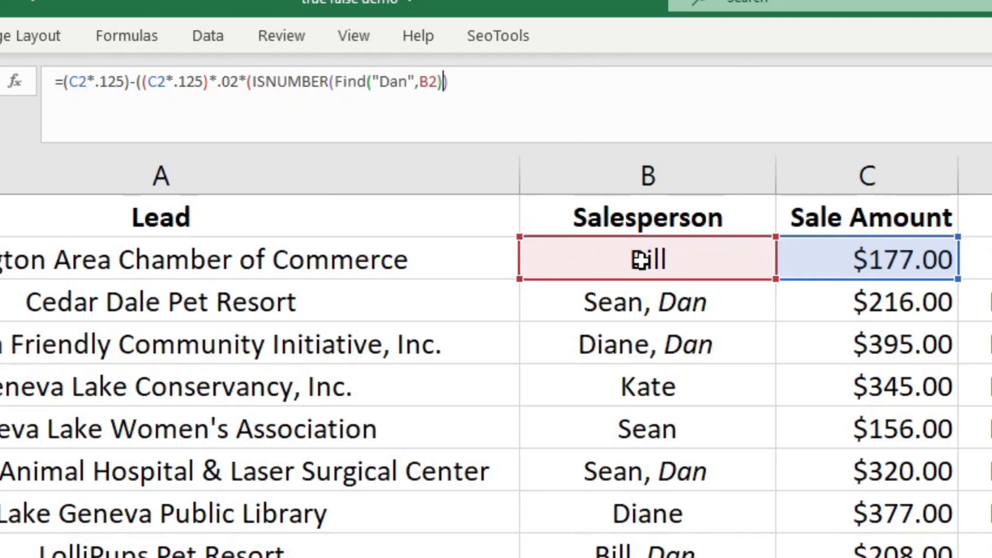
{"action": "type", "text": ")"}
Close the parentheses in H2's formula, rewrite the nested function name as FIND in capitals, and enter the formula.
{"action": "key", "text": "Left"}
{"action": "key", "text": "Left"}
{"action": "key", "text": "Left"}
{"action": "key", "text": "Left"}
{"action": "key", "text": "Left"}
{"action": "key", "text": "Left"}
{"action": "key", "text": "Left"}
{"action": "key", "text": "Left"}
{"action": "key", "text": "Left"}
{"action": "key", "text": "Left"}
{"action": "key", "text": "Left"}
{"action": "key", "text": "Left"}
{"action": "key", "text": "Left"}
{"action": "key", "text": "Left"}
{"action": "key", "text": "Left"}
{"action": "key", "text": "Right"}
{"action": "key", "text": "Right"}
{"action": "key", "text": "BackSpace"}
{"action": "key", "text": "BackSpace"}
{"action": "key", "text": "Delete"}
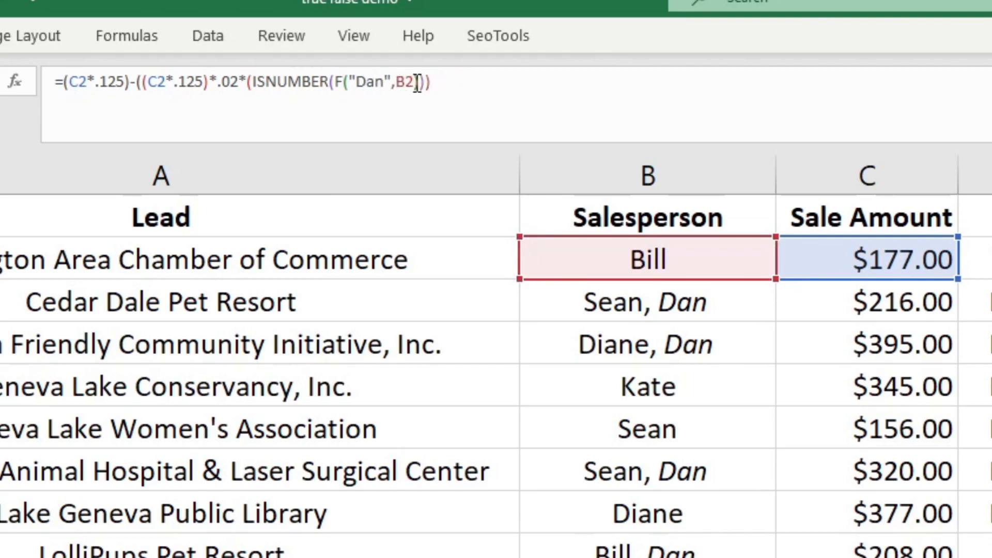
{"action": "type", "text": "IND"}
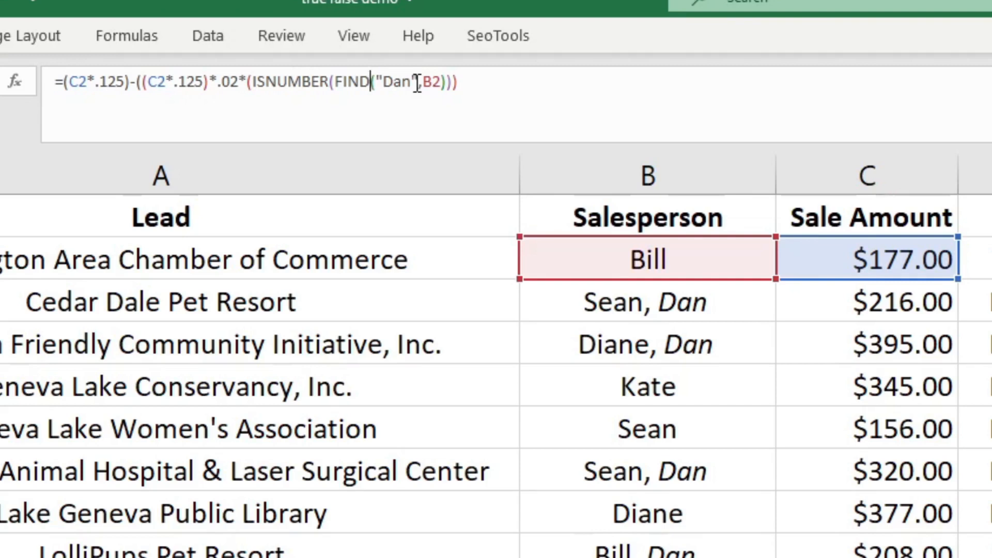
{"action": "key", "text": "Return"}
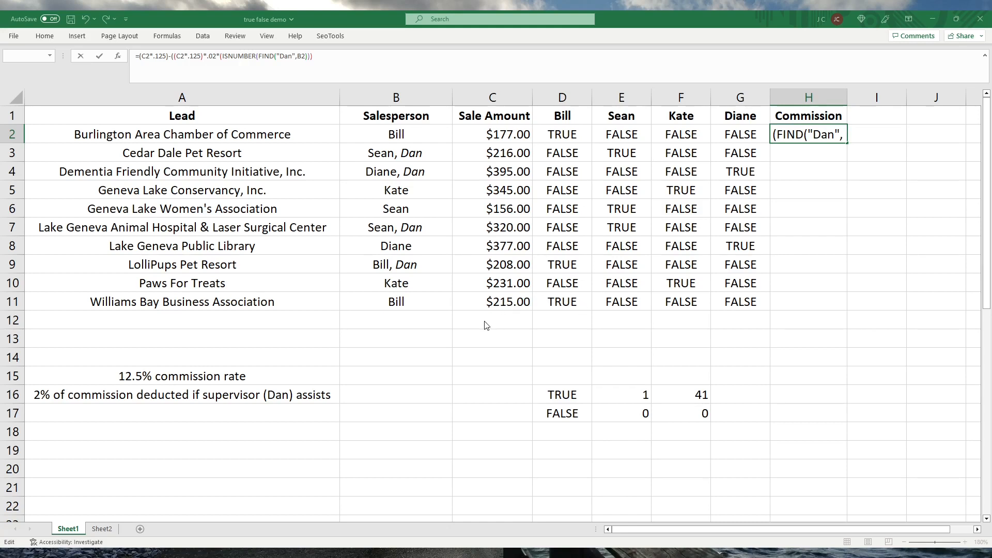
{"action": "key", "text": "Return"}
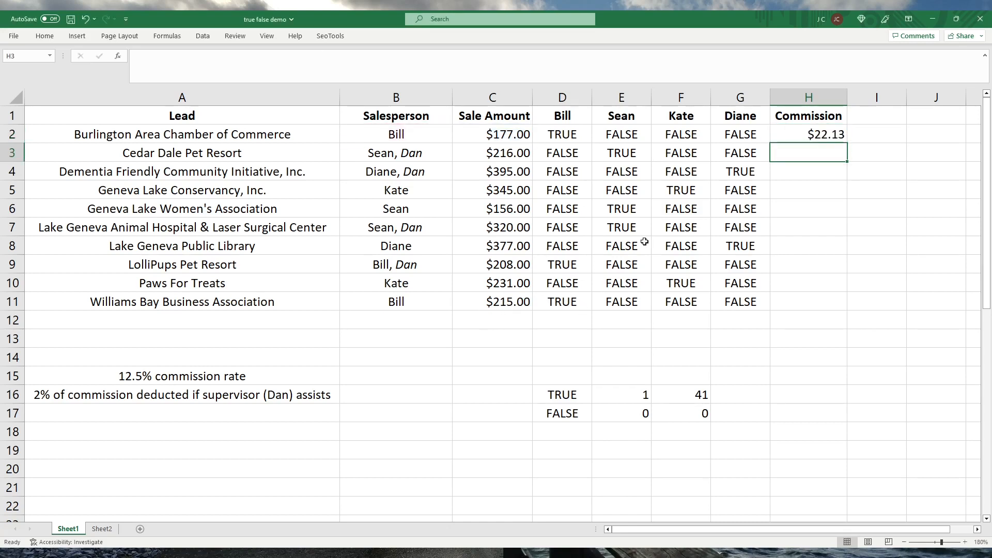
{"action": "key", "text": "Up"}
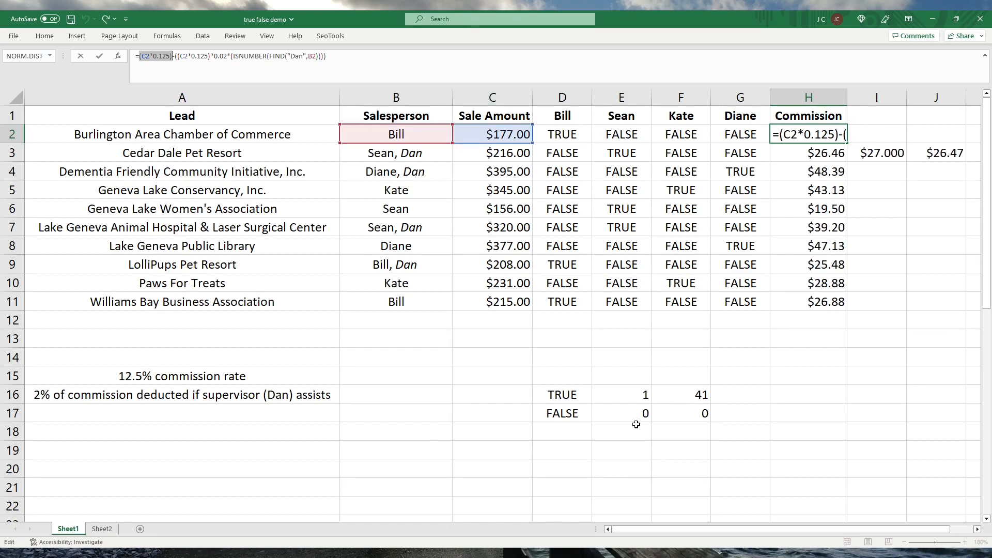
Inspect the formulas in E16, H3 and H2, highlighting the conditional deduction portion of H2's formula without changing it.
{"action": "left_click", "coordinate": [621, 399]}
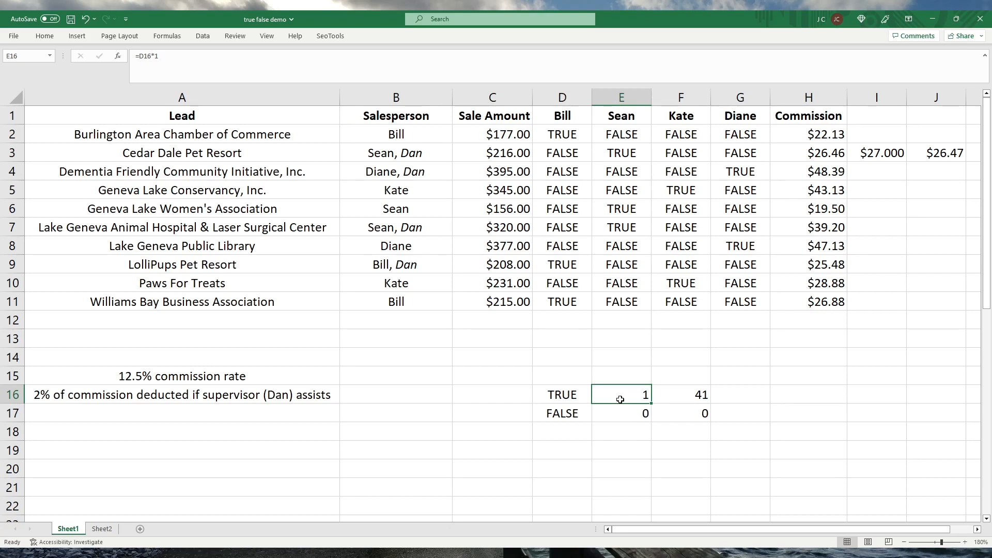
{"action": "left_click", "coordinate": [827, 152]}
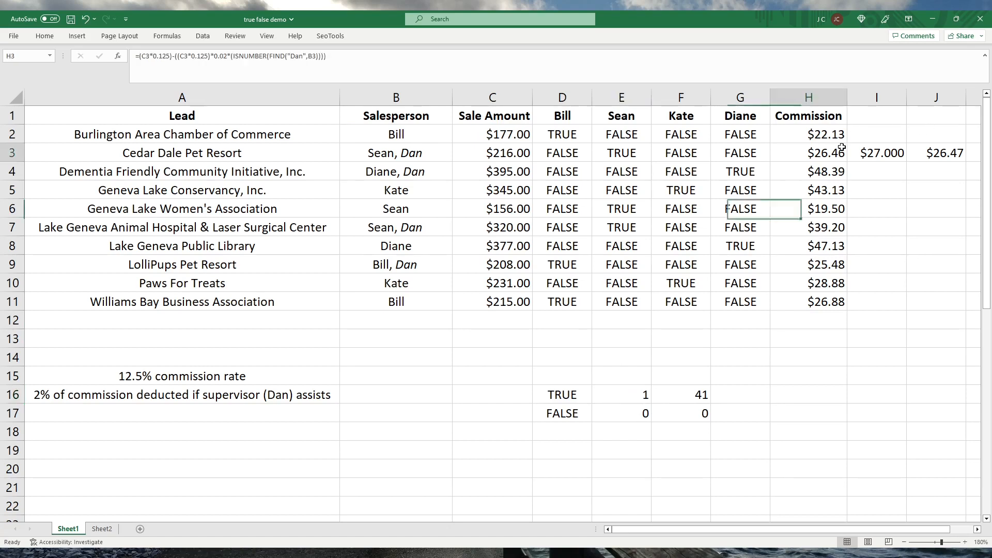
{"action": "left_click", "coordinate": [841, 132]}
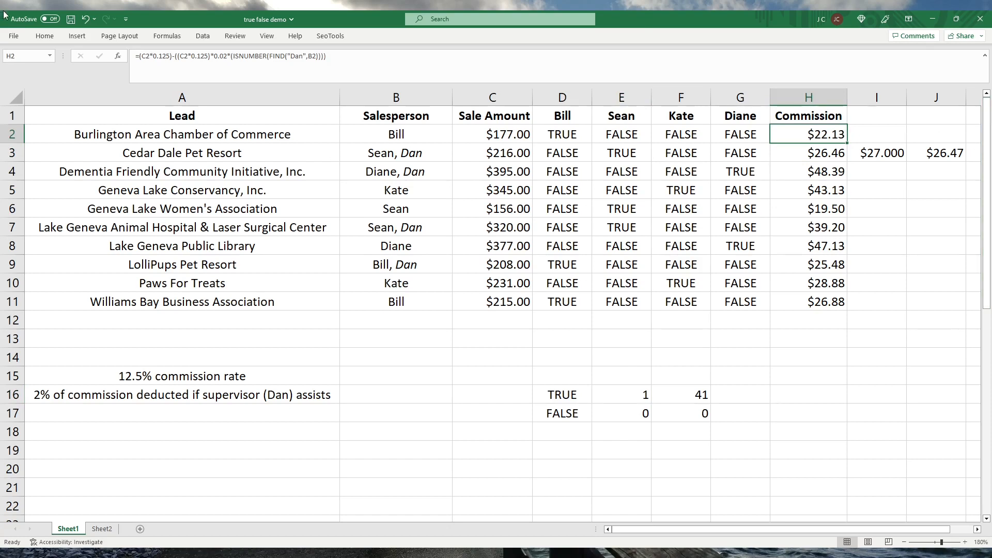
{"action": "left_click_drag", "start_coordinate": [176, 55], "coordinate": [488, 88]}
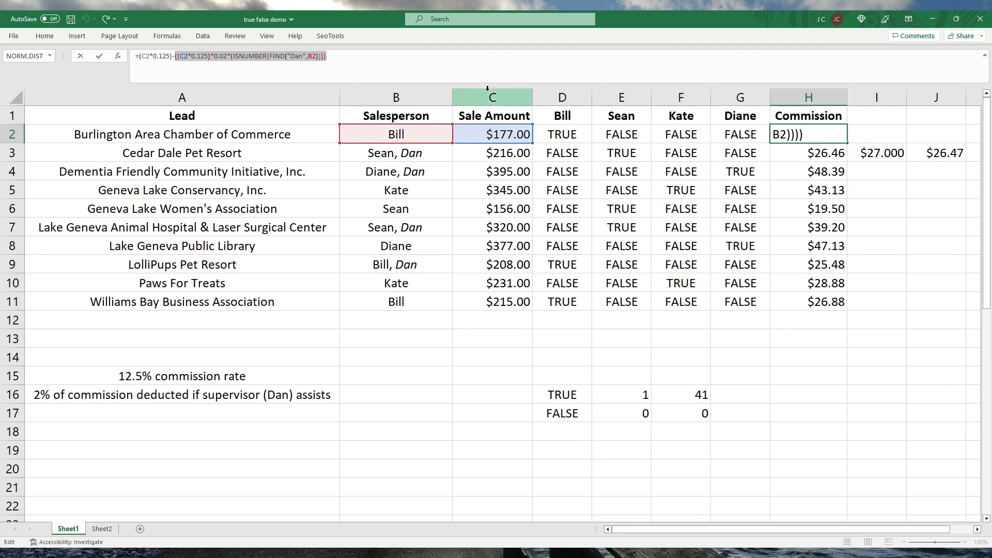
{"action": "key", "text": "Escape"}
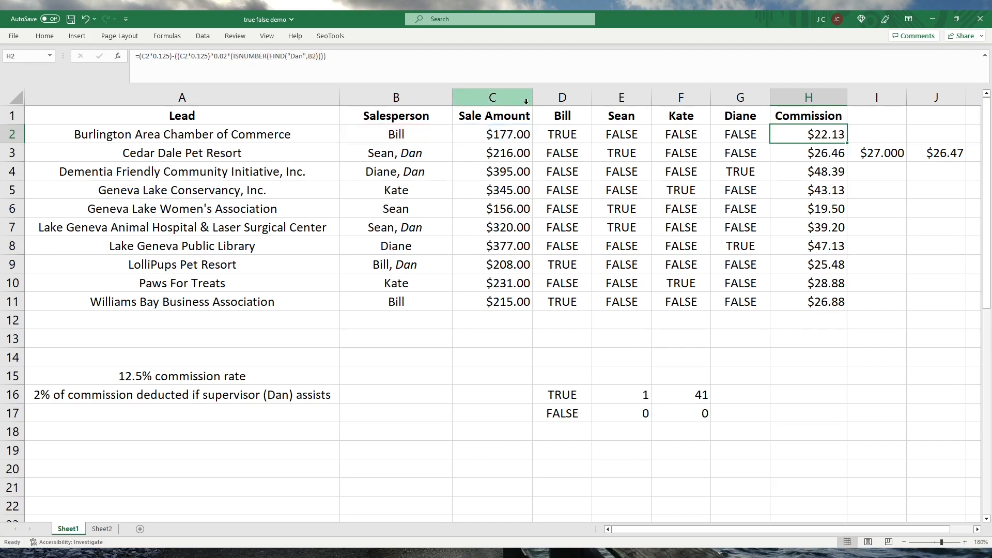
Review the commission formulas down column H from H3, then return up to H2.
{"action": "left_click", "coordinate": [821, 153]}
{"action": "key", "text": "Down"}
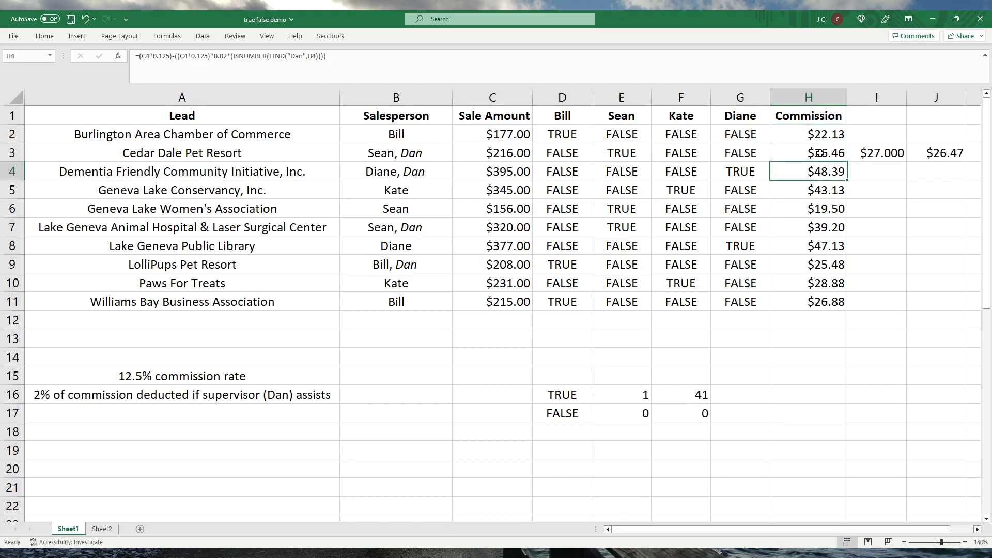
{"action": "key", "text": "Down"}
{"action": "key", "text": "Down"}
{"action": "key", "text": "Down"}
{"action": "key", "text": "Down"}
{"action": "key", "text": "Down"}
{"action": "key", "text": "Down"}
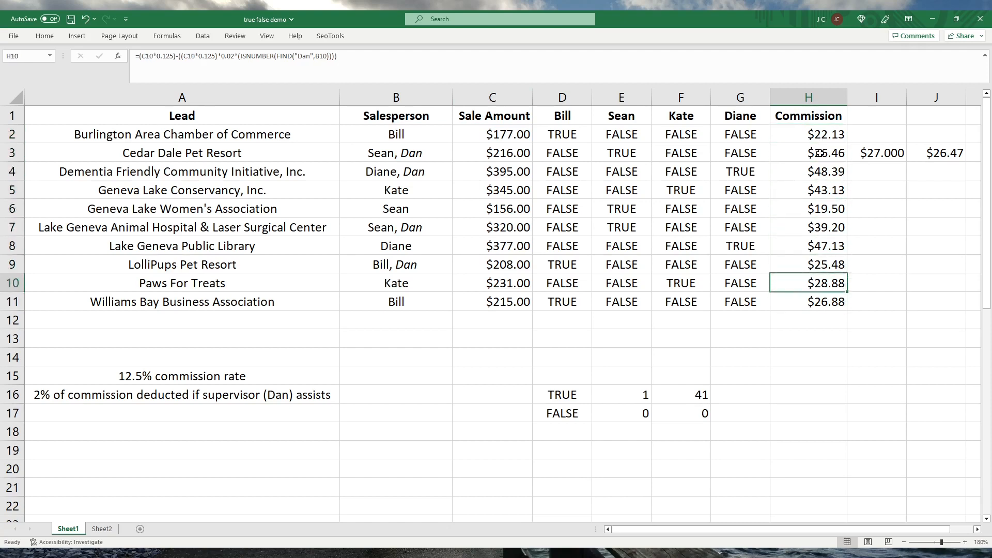
{"action": "key", "text": "Up"}
{"action": "key", "text": "Up"}
{"action": "key", "text": "Up"}
{"action": "key", "text": "Up"}
{"action": "key", "text": "Up"}
{"action": "key", "text": "Up"}
{"action": "key", "text": "Up"}
{"action": "key", "text": "Up"}
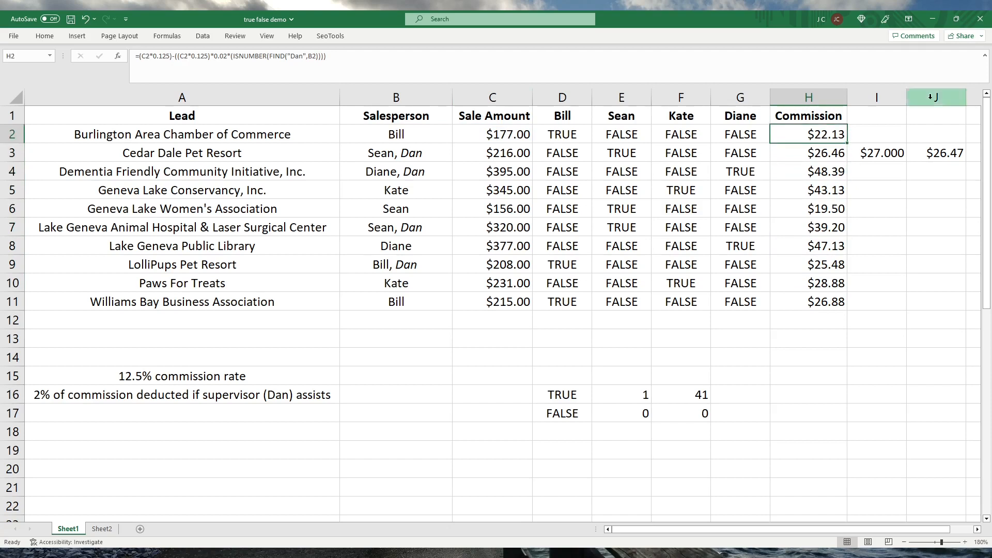
Clear the check calculations from columns I and J.
{"action": "left_click_drag", "start_coordinate": [877, 97], "coordinate": [936, 97]}
{"action": "key", "text": "Delete"}
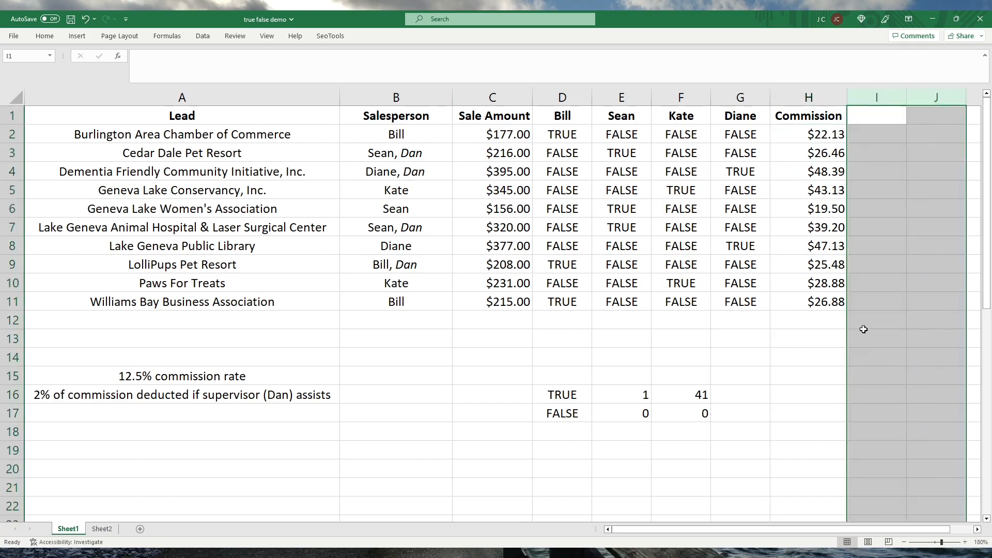
{"action": "left_click", "coordinate": [776, 395]}
Review the commission formula in H2, the multiplication example in F16 and the salesperson headers in D1:G1.
{"action": "left_click", "coordinate": [834, 138]}
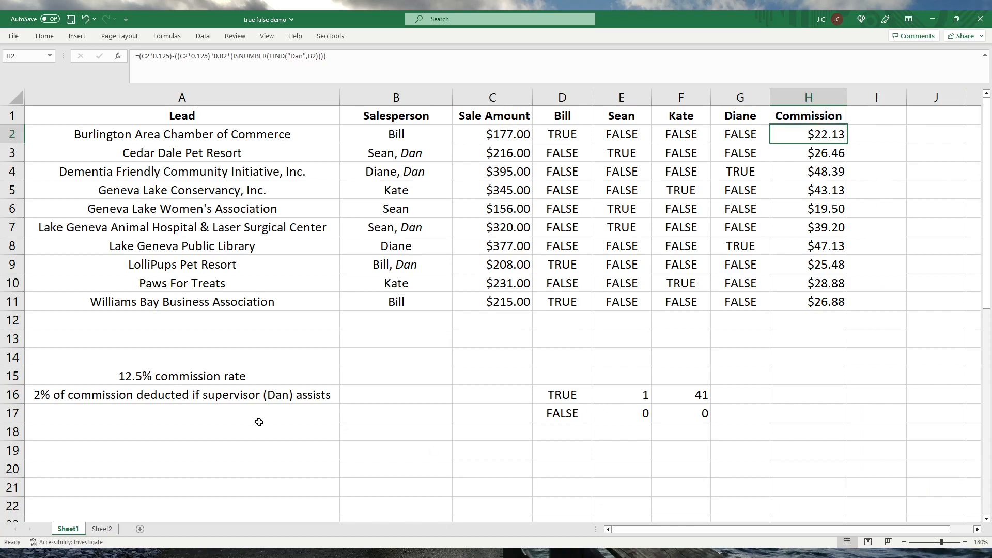
{"action": "left_click", "coordinate": [696, 396]}
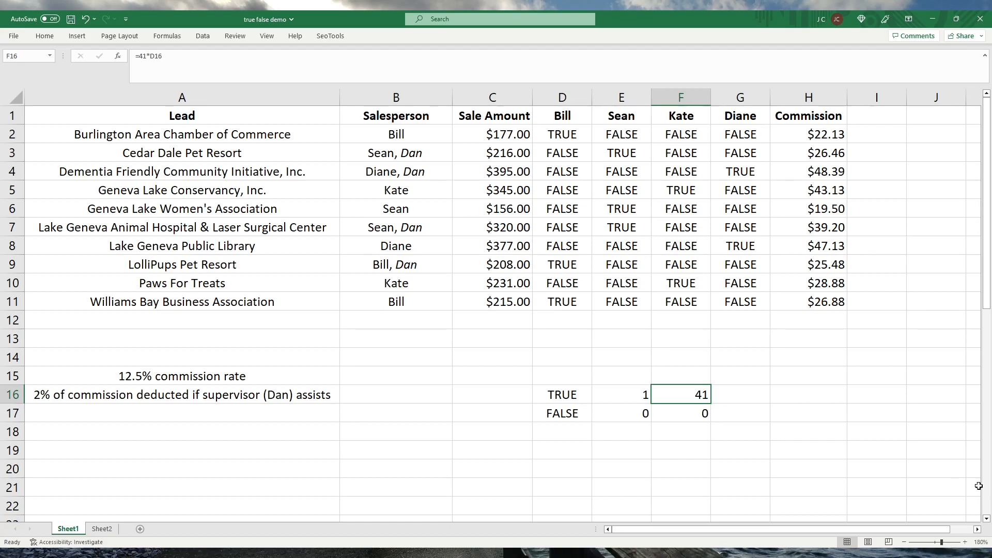
{"action": "left_click_drag", "start_coordinate": [561, 119], "coordinate": [739, 113]}
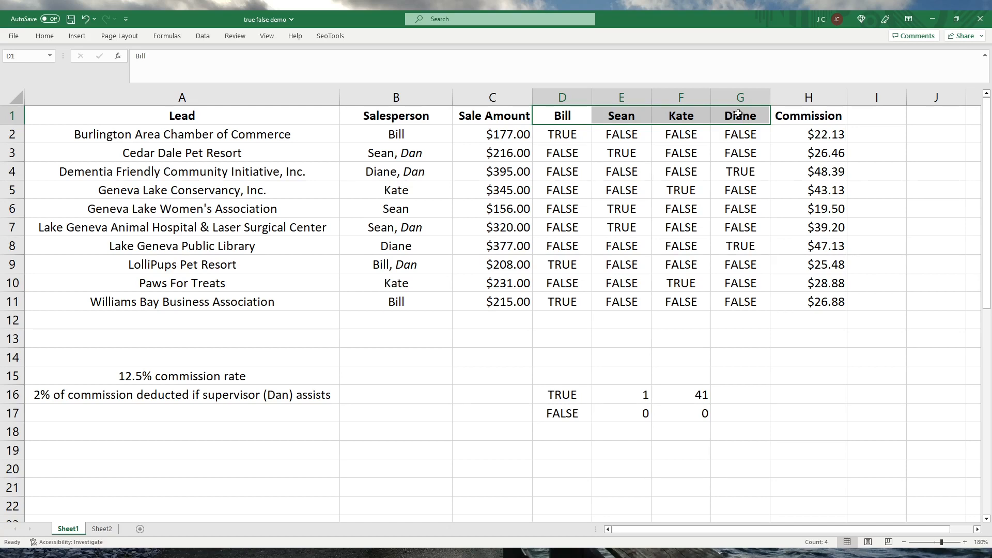
{"action": "left_click", "coordinate": [815, 139]}
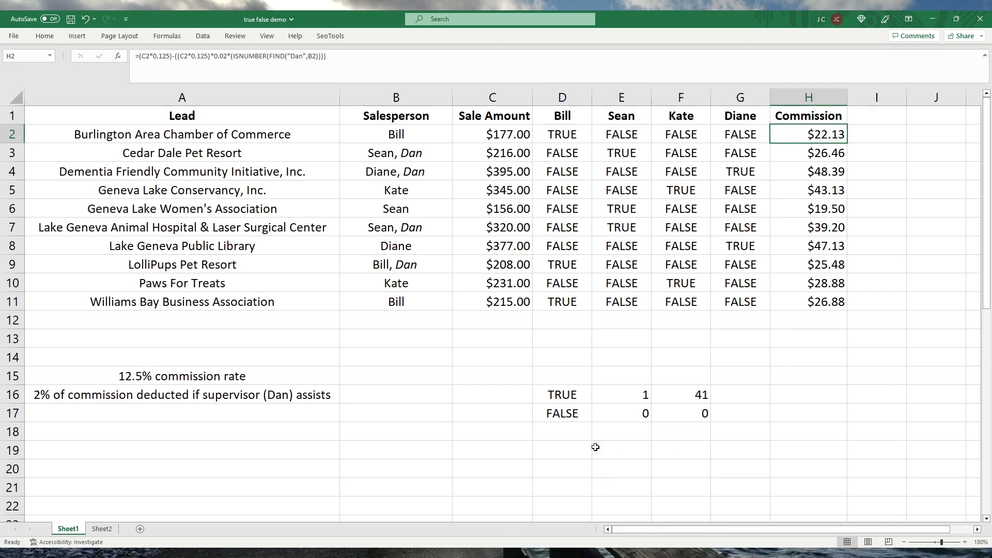
Enter the partial function name =is in D19 and return to the commission formula in H2.
{"action": "left_click", "coordinate": [551, 450]}
{"action": "type", "text": "="}
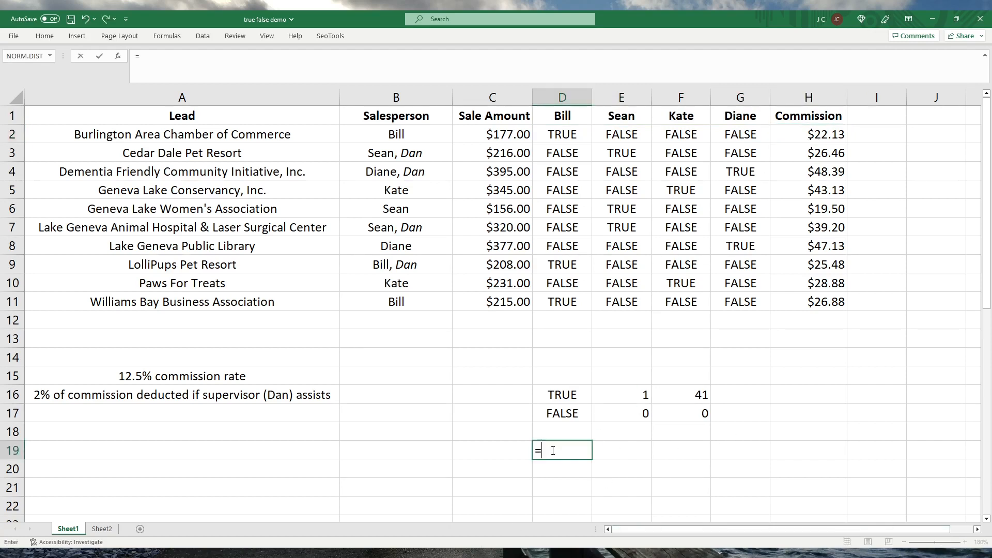
{"action": "type", "text": "is"}
{"action": "left_click", "coordinate": [805, 133]}
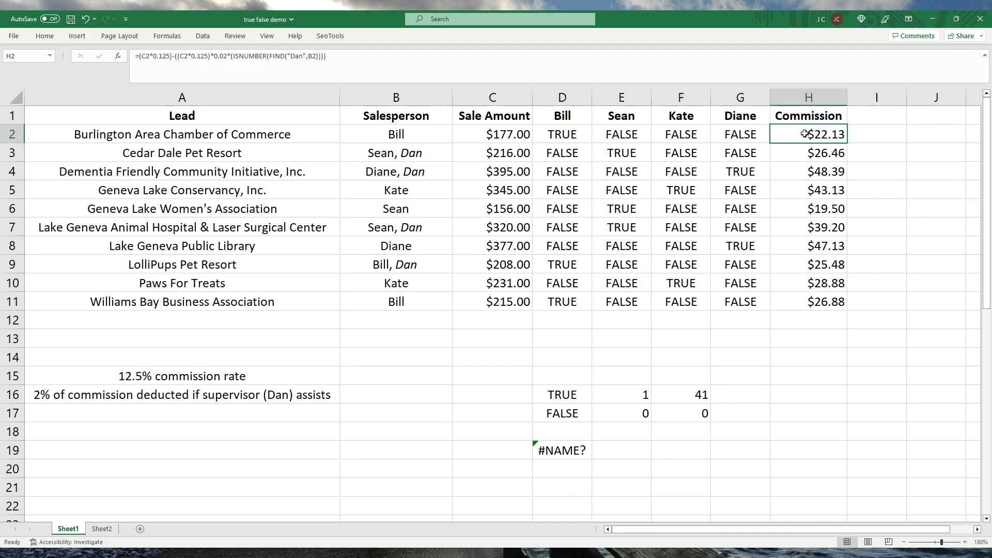